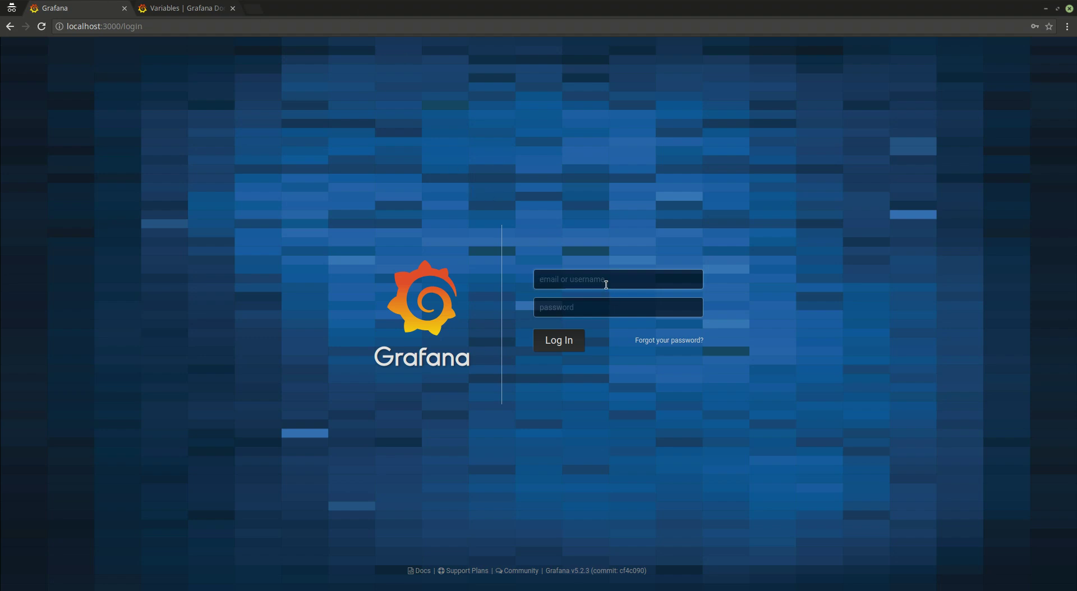
Log in with the admin username and the account password to reach the Home Dashboard
type("admin")
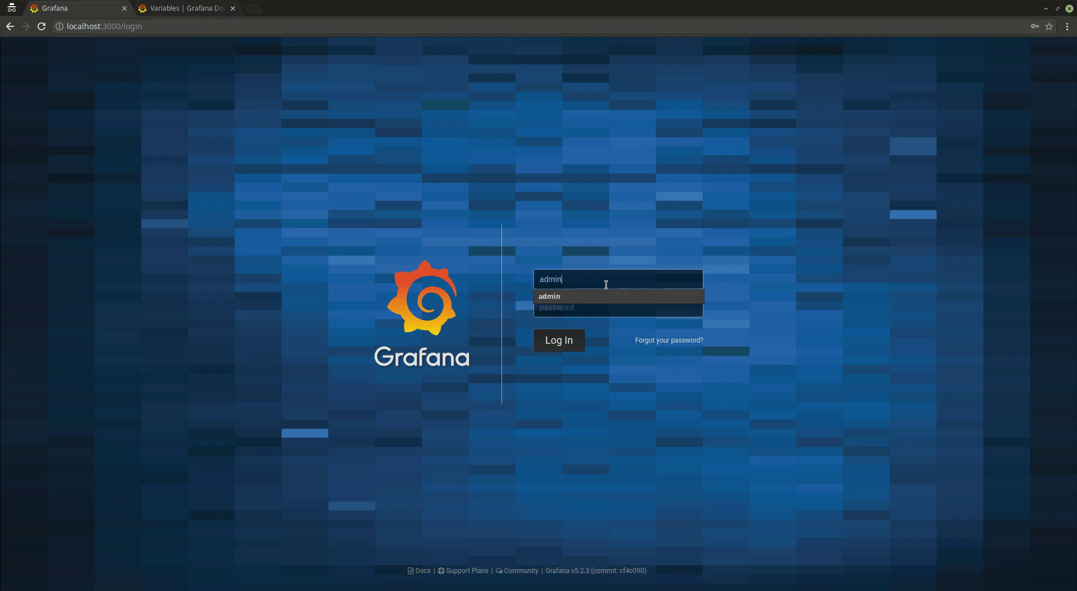
key("Tab")
type("a")
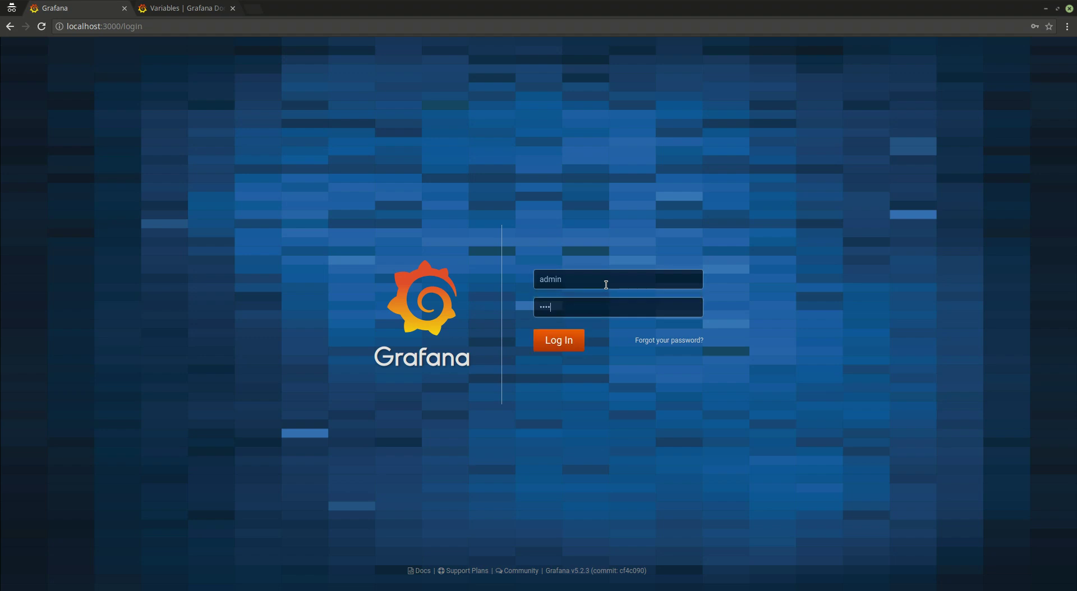
left_click(556, 343)
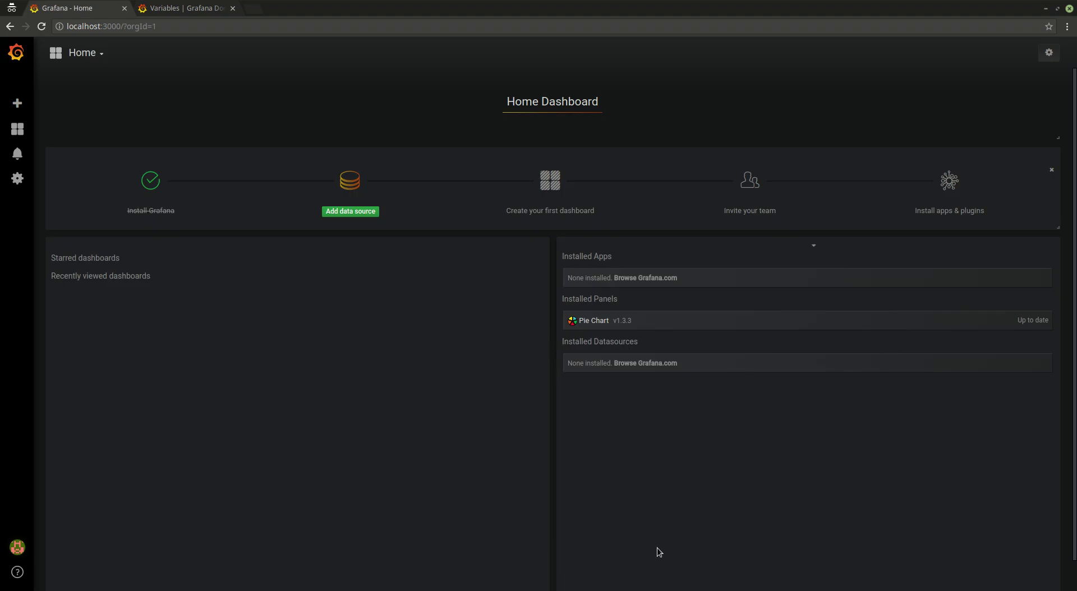
Add a new data source from Data Sources and set its type to InfluxDB
mouse_move(25, 182)
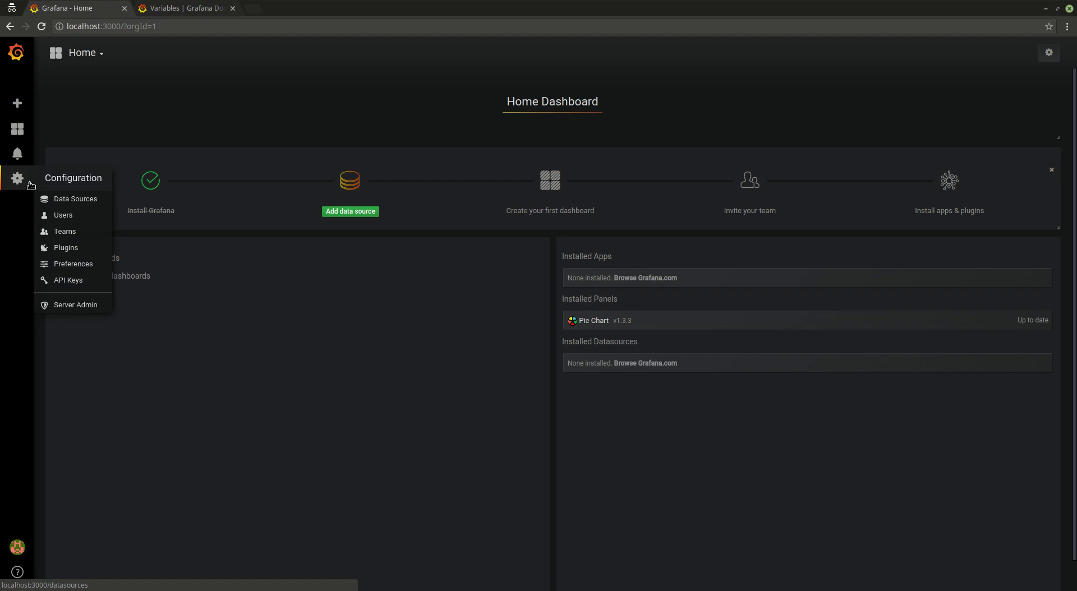
left_click(67, 200)
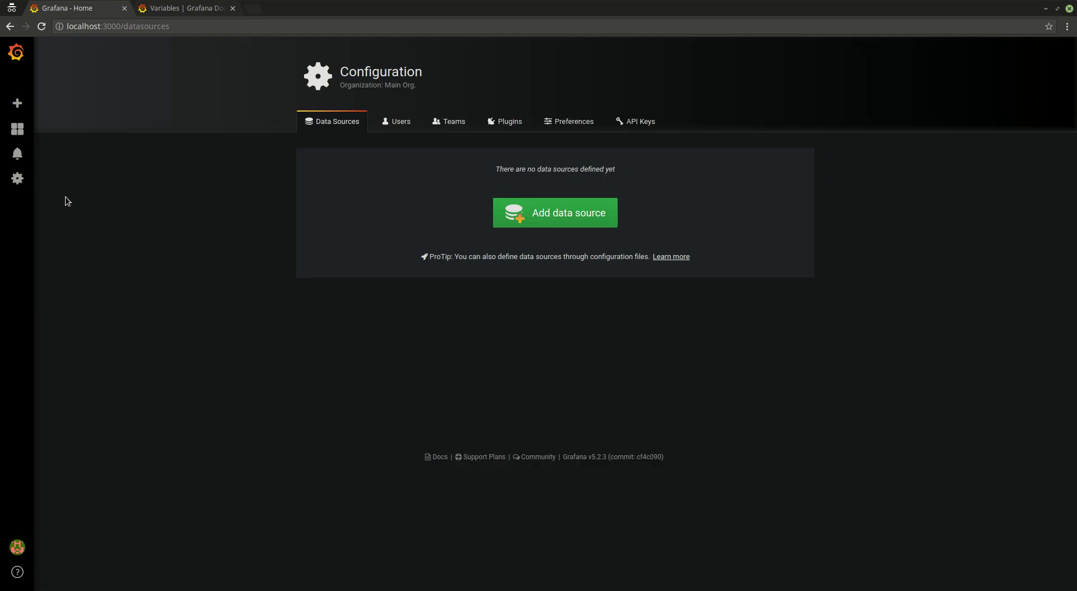
left_click(555, 216)
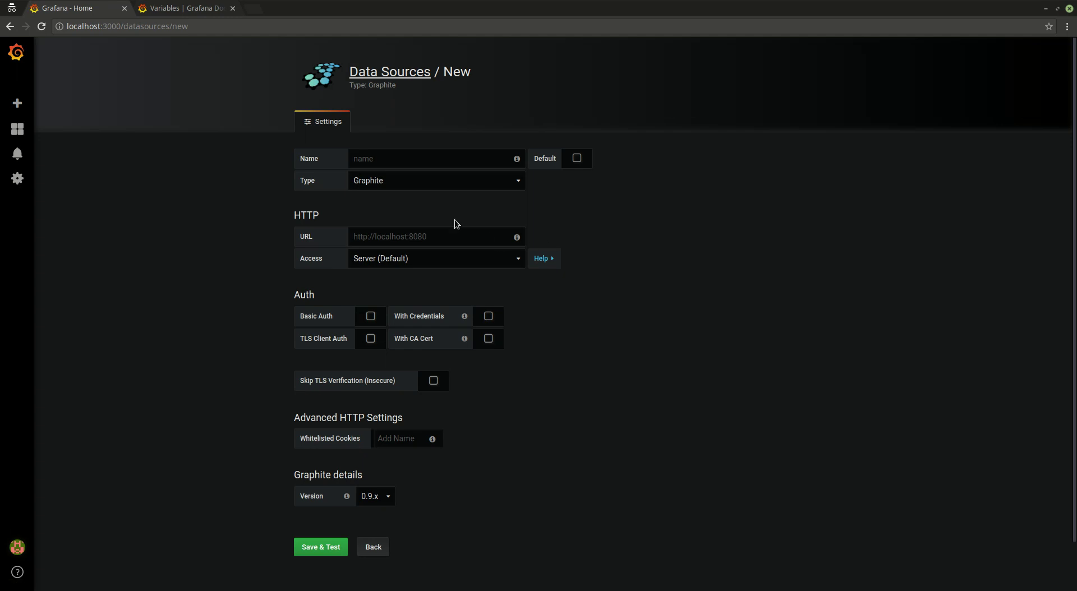
left_click(416, 187)
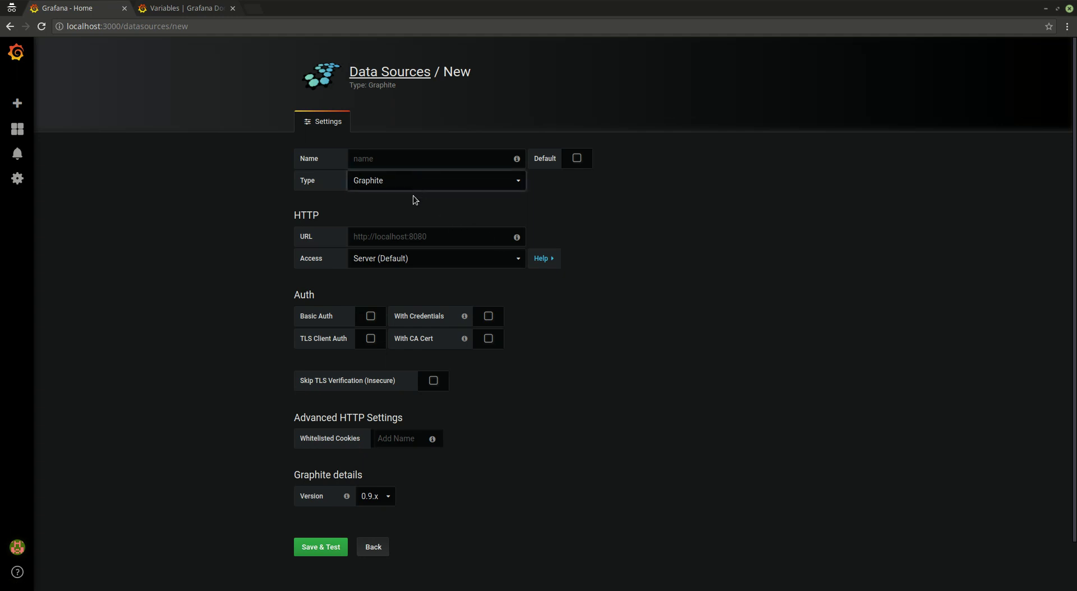
key("Down")
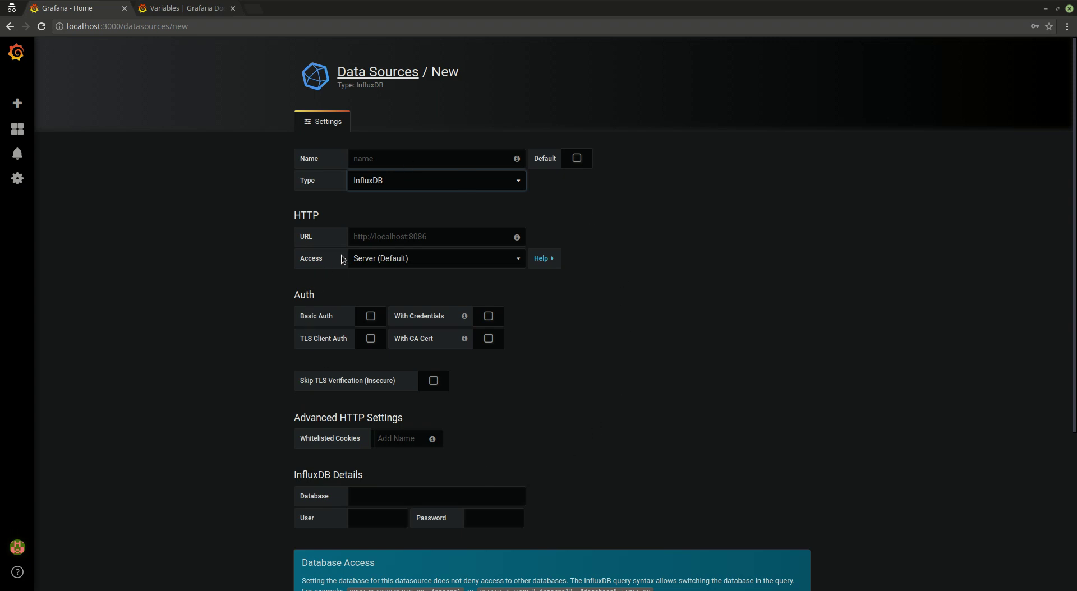
left_click(394, 156)
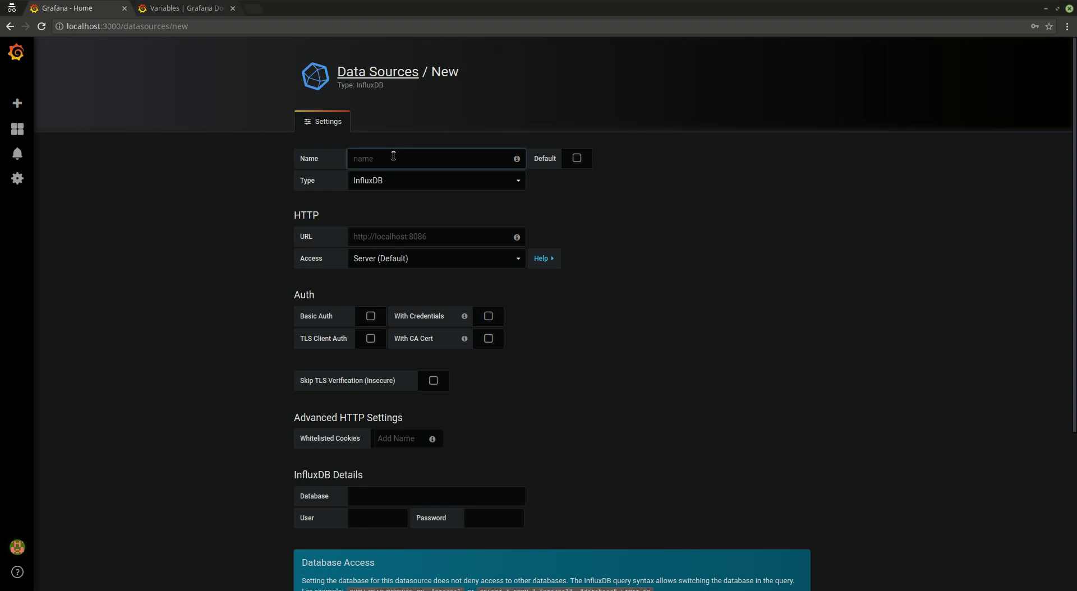
type("influxdb")
scroll(741, 296, "down", 2)
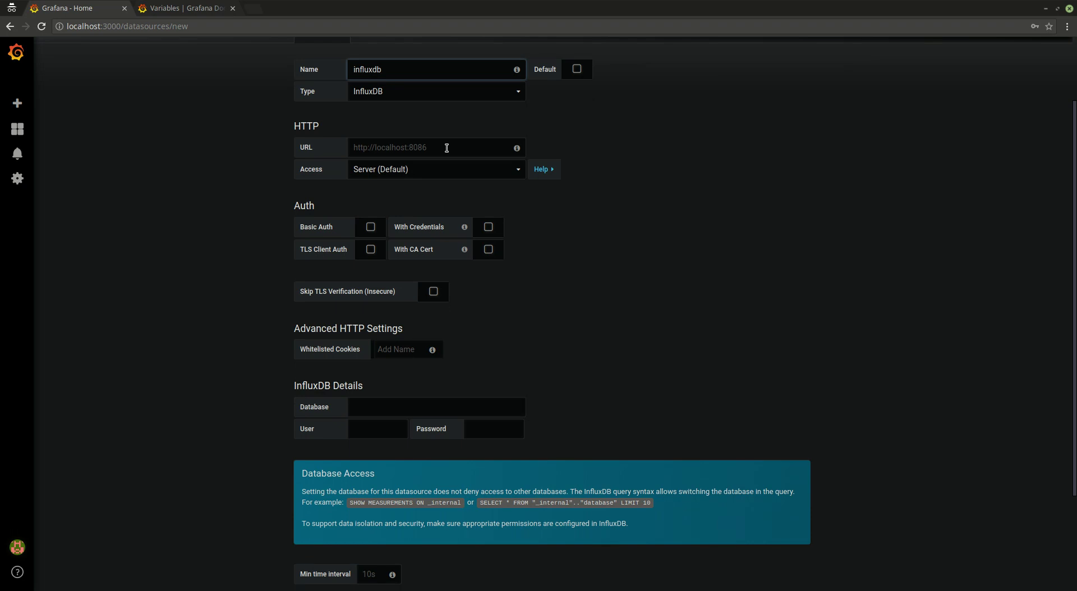
left_click(447, 148)
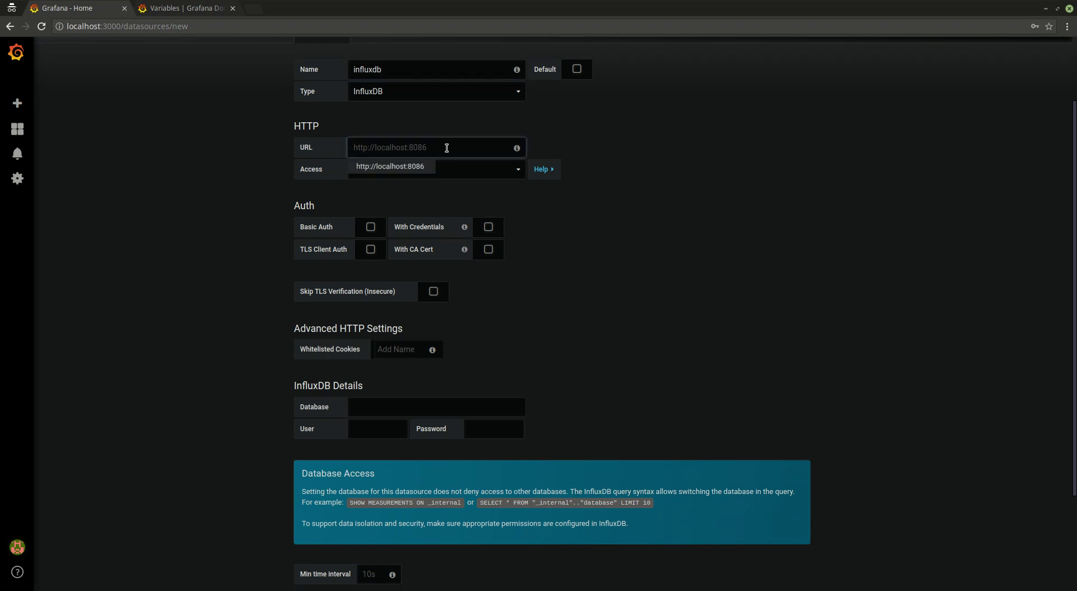
left_click(399, 170)
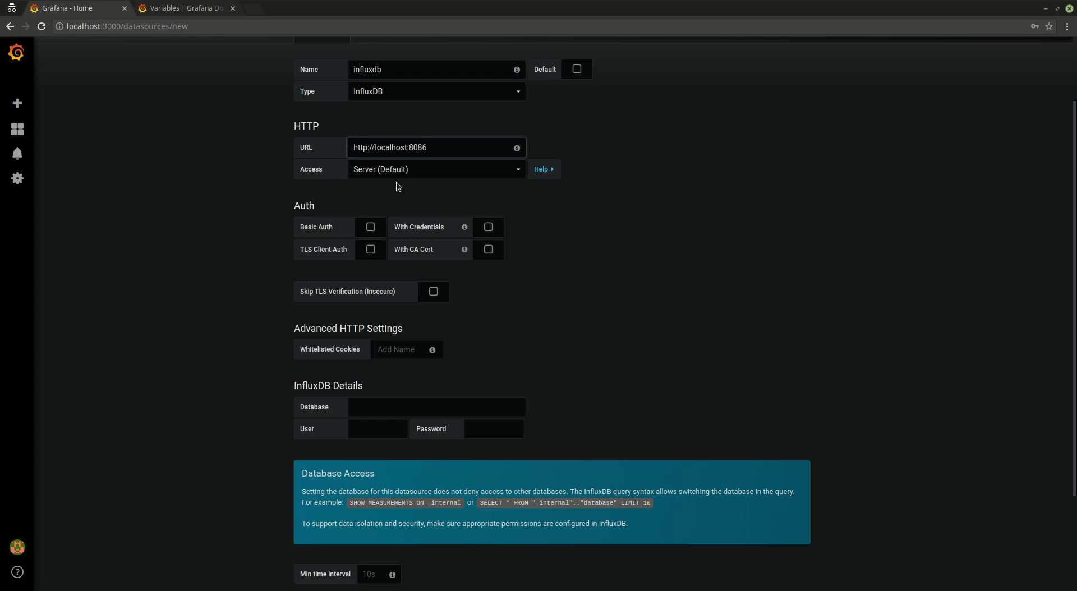
left_click(403, 170)
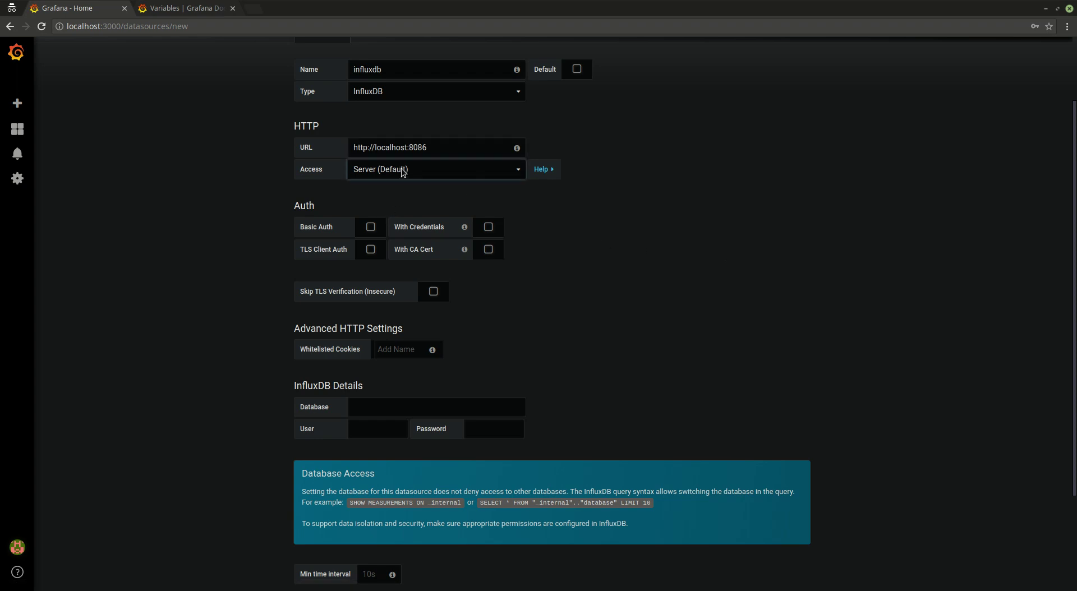
left_click(379, 197)
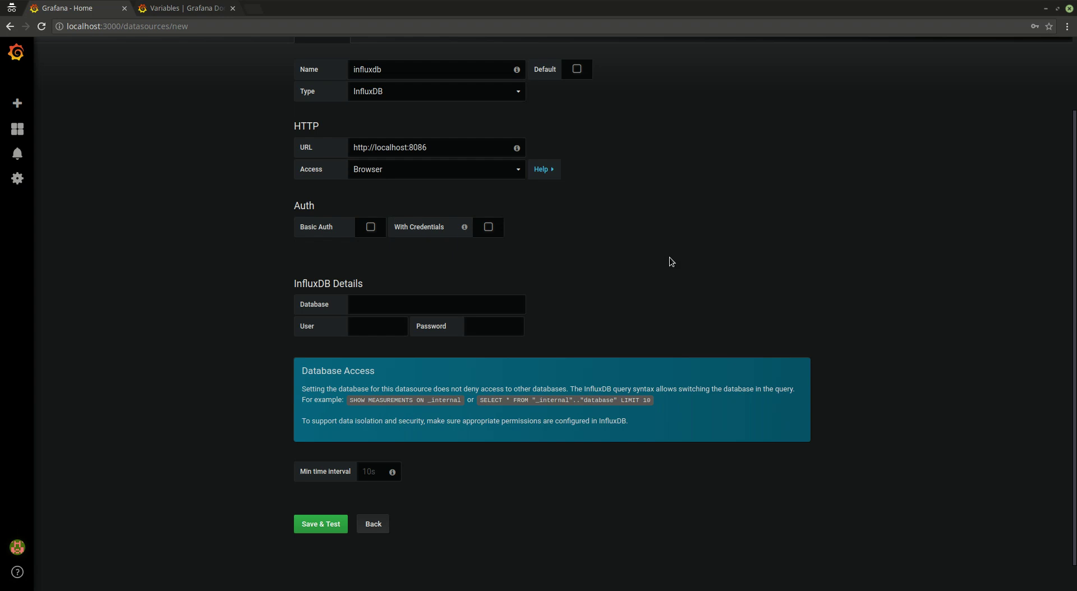
Set the database to selenium, then save and test the data source
left_click(390, 302)
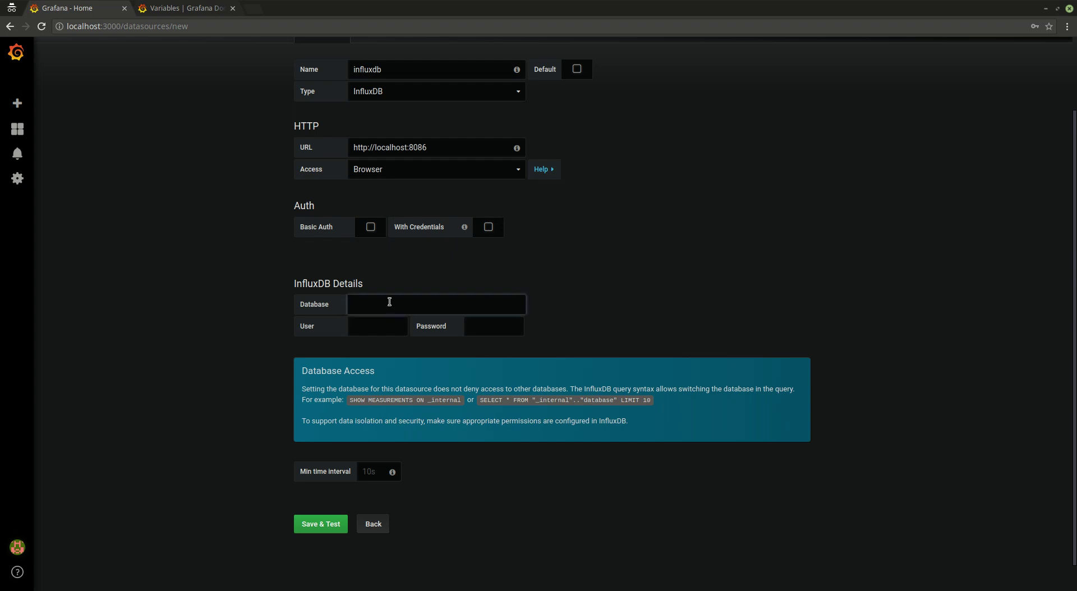
type("selenium")
left_click(312, 525)
scroll(807, 373, "down", 3)
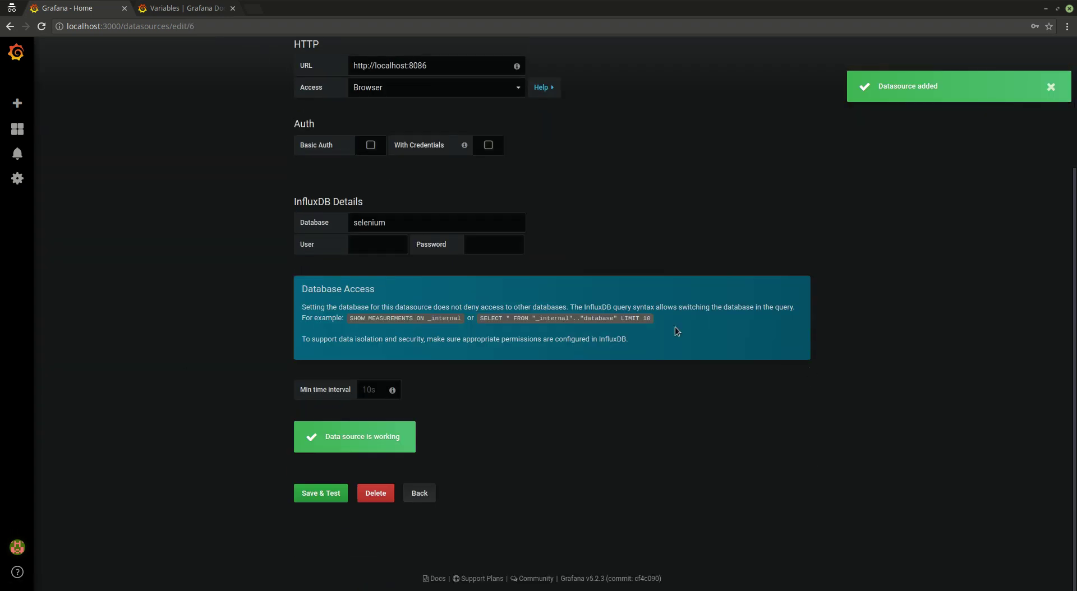
Leave the data source and create a new dashboard holding a Pie Chart panel
left_click(415, 494)
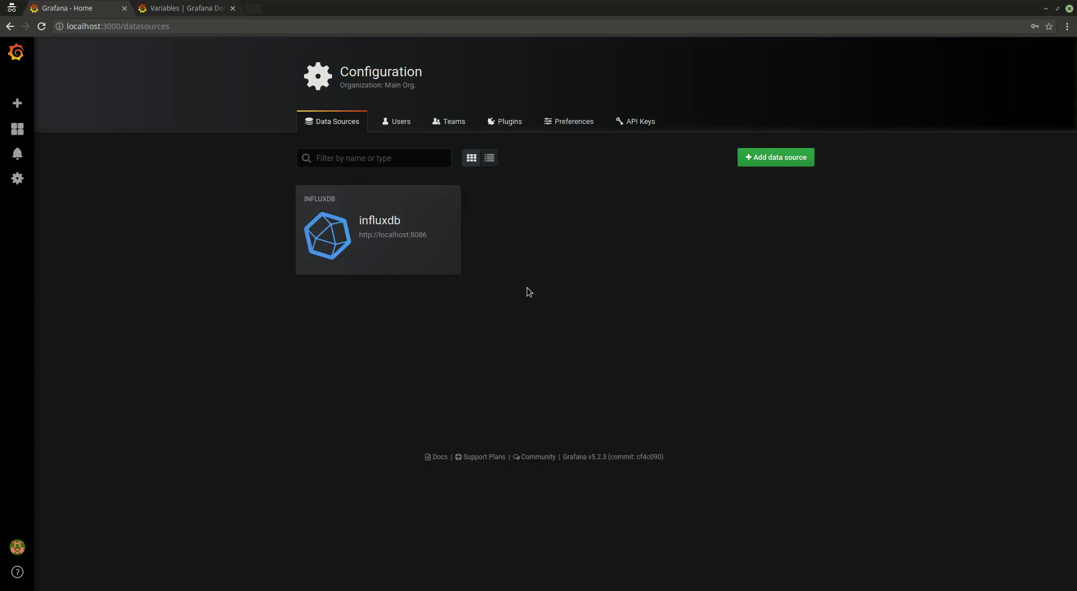
mouse_move(25, 112)
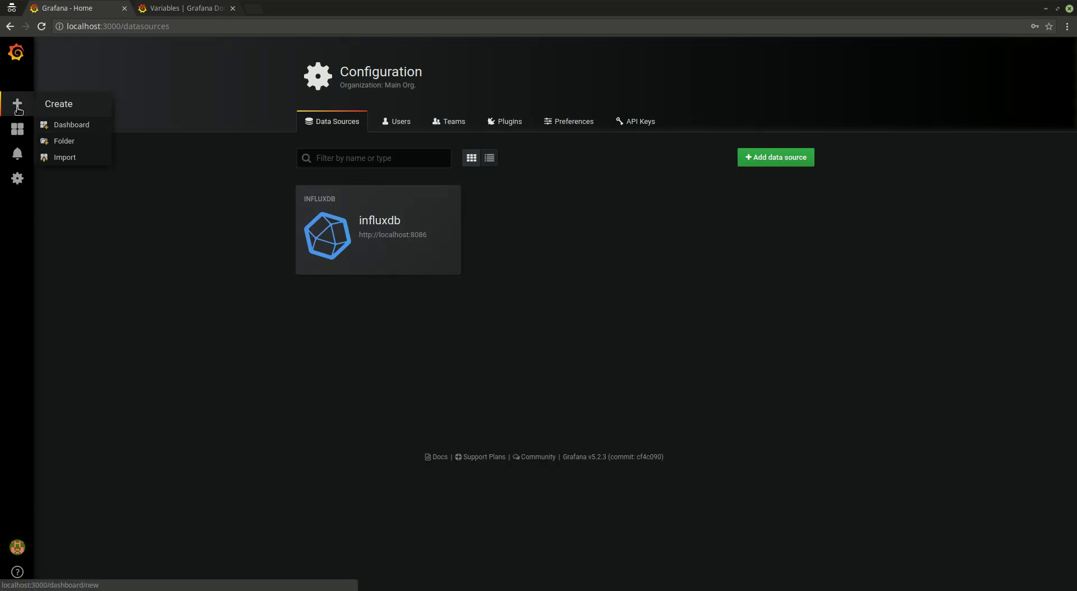
left_click(78, 131)
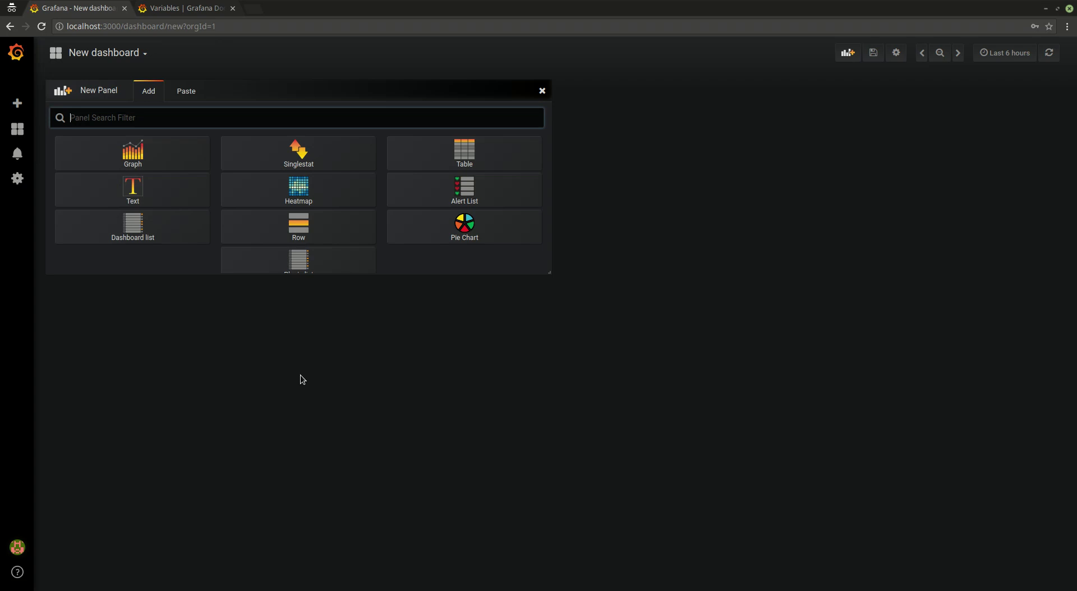
left_click(460, 232)
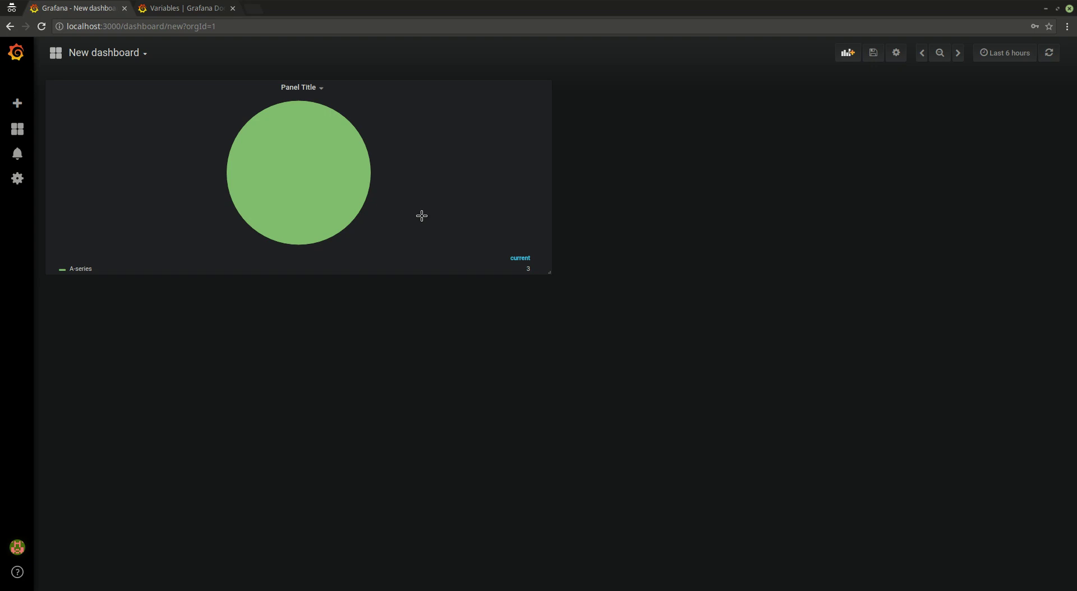
Edit the pie chart so its query uses influxdb with the testmethod measurement
left_click(298, 89)
left_click(288, 119)
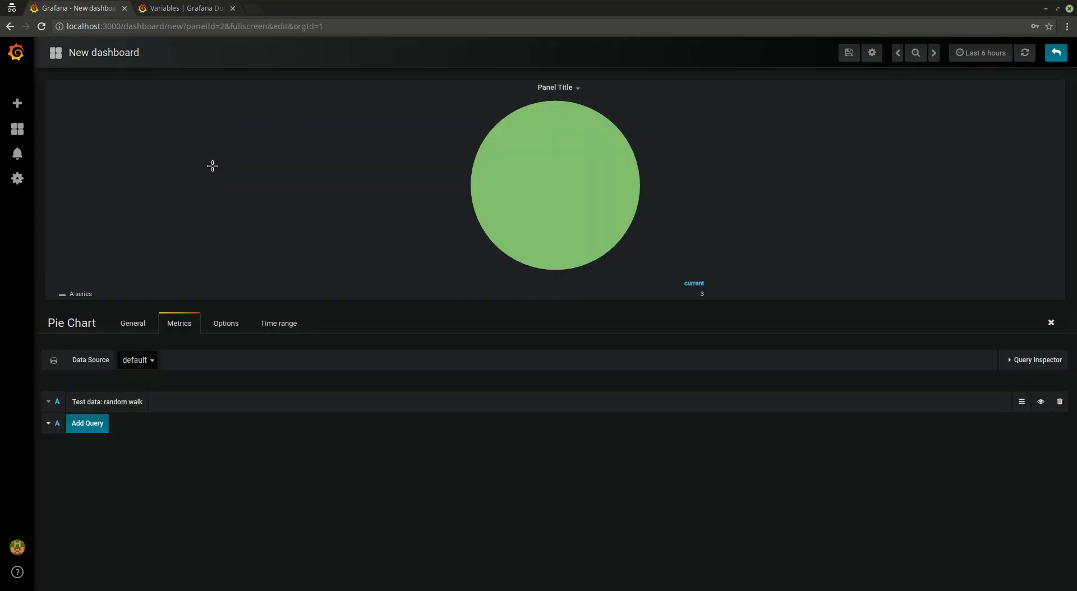
left_click(144, 361)
left_click(141, 379)
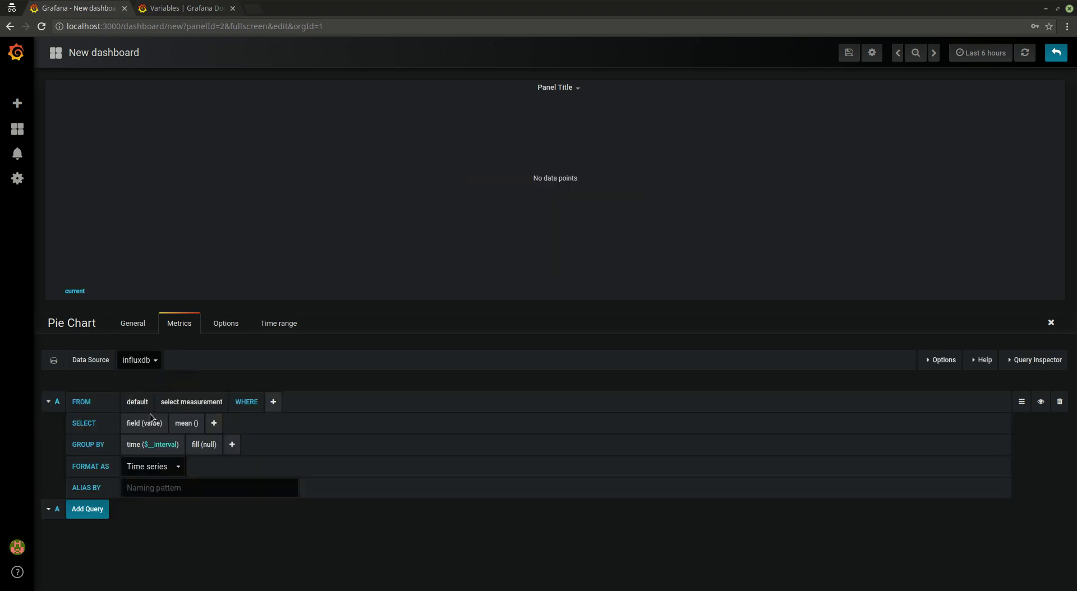
left_click(201, 404)
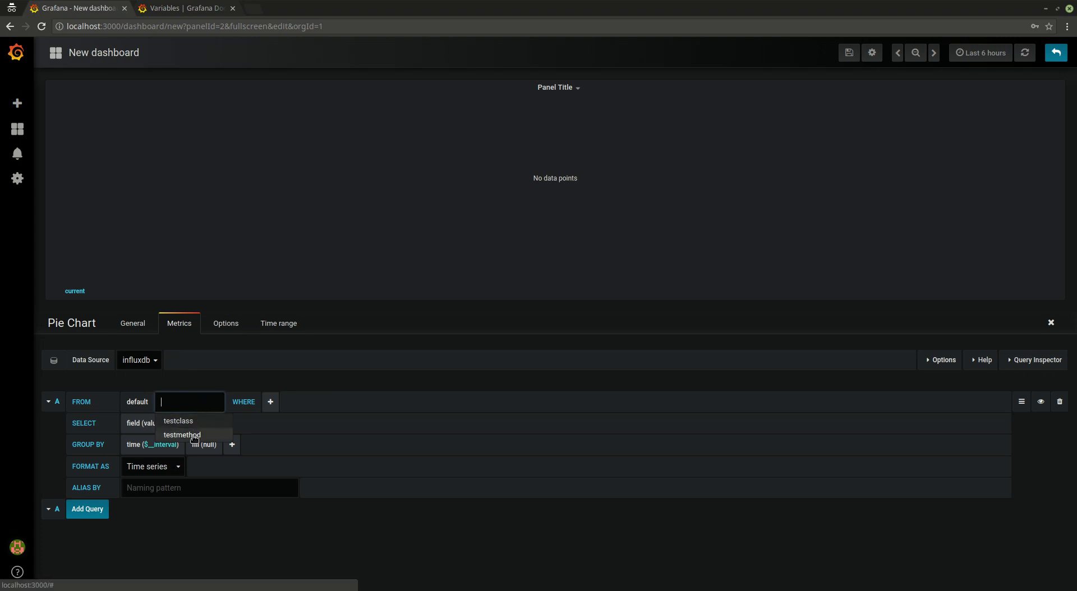
left_click(182, 435)
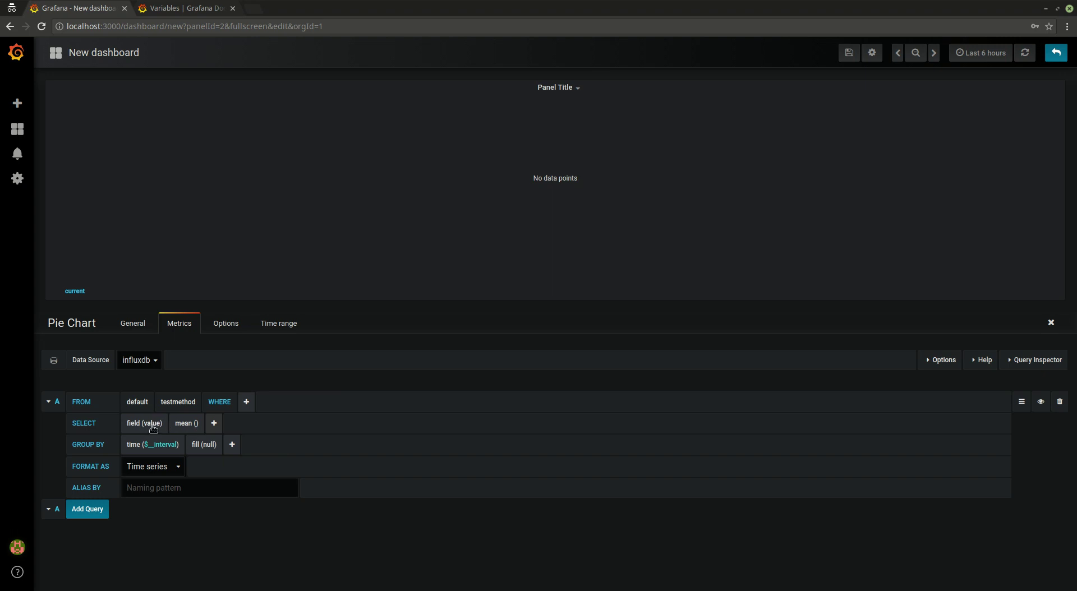
Select the duration field and replace the mean() aggregation with count()
left_click(152, 427)
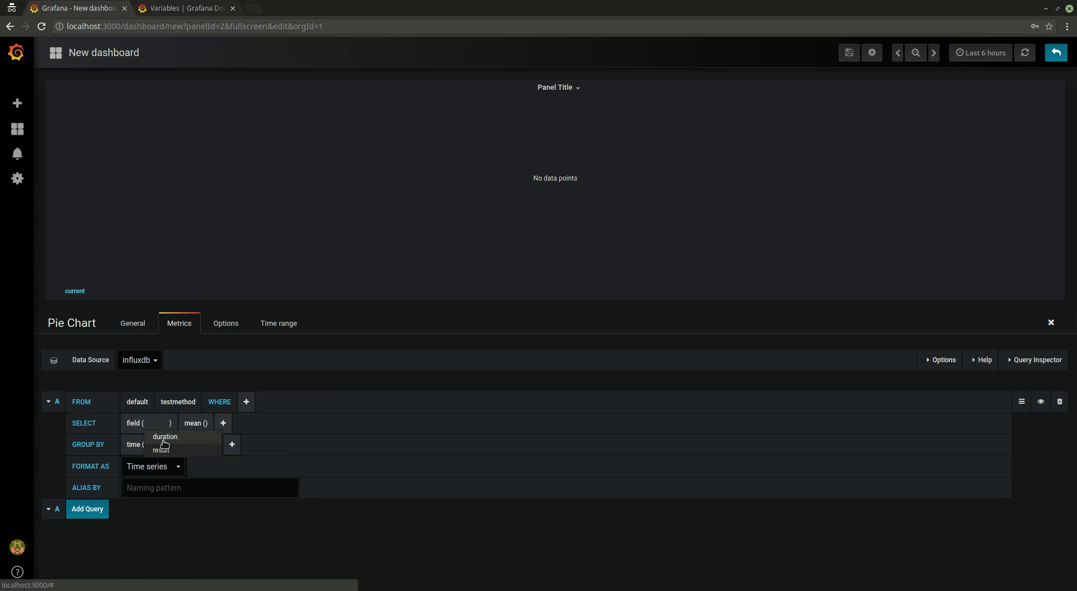
left_click(163, 443)
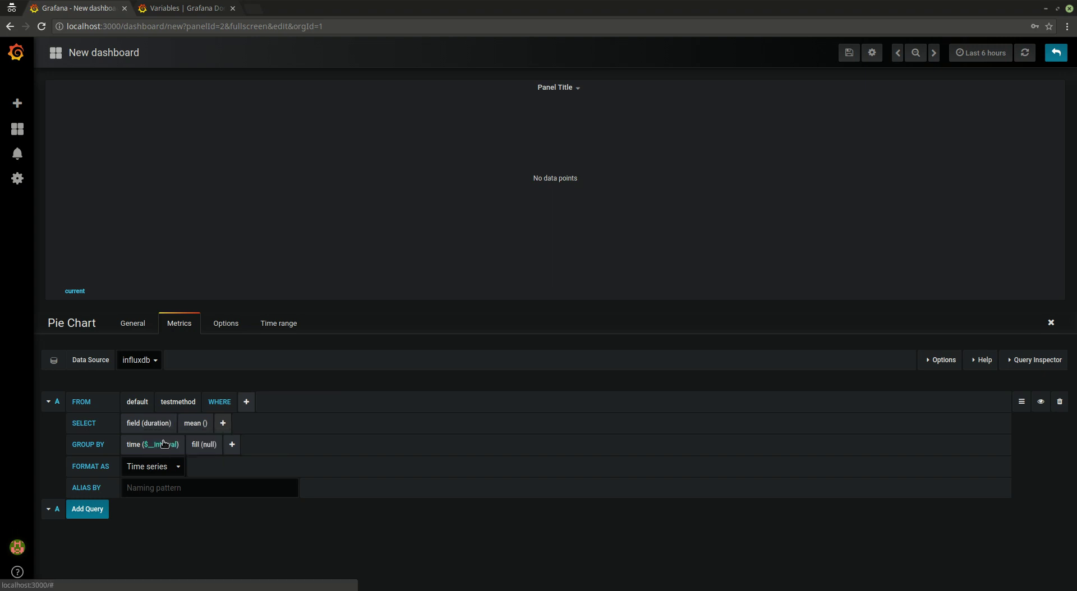
left_click(194, 425)
left_click(197, 437)
left_click(187, 423)
mouse_move(199, 443)
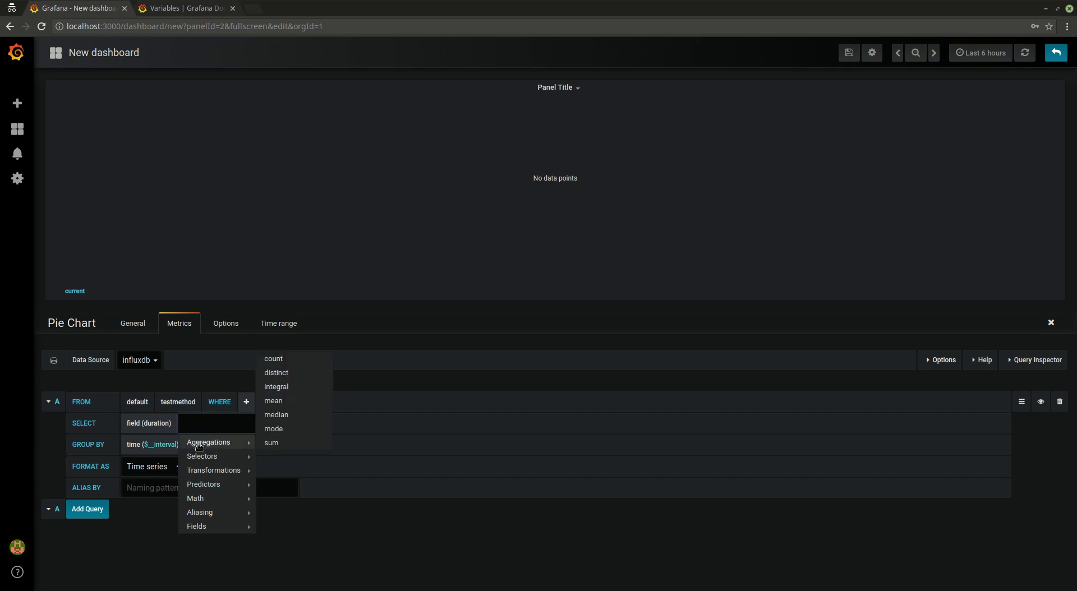
left_click(276, 360)
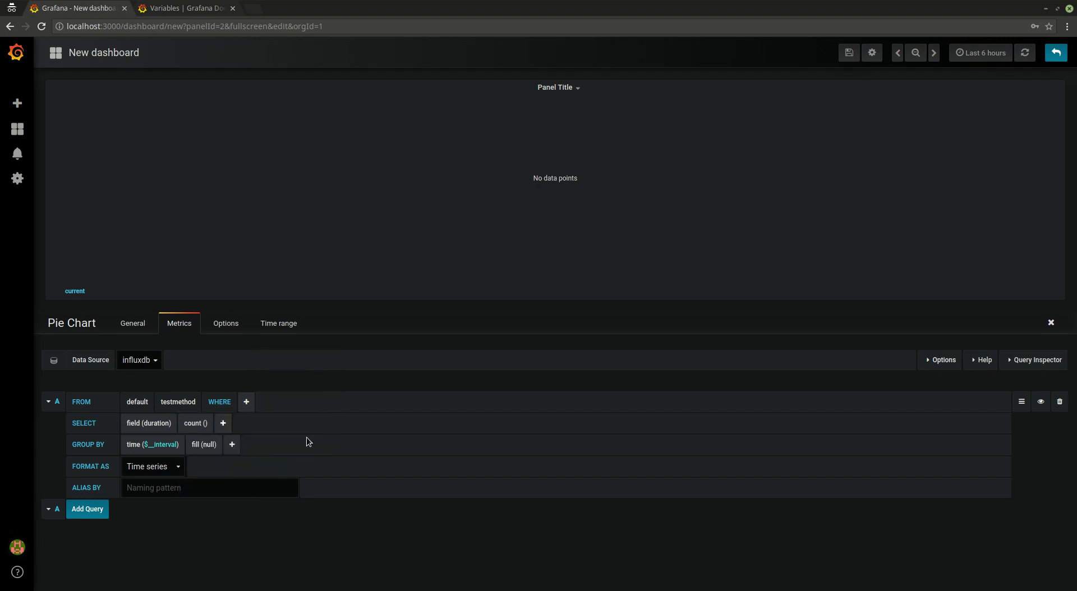
Remove the time grouping, group by tag(result), and apply count to duration
left_click(136, 447)
left_click(147, 460)
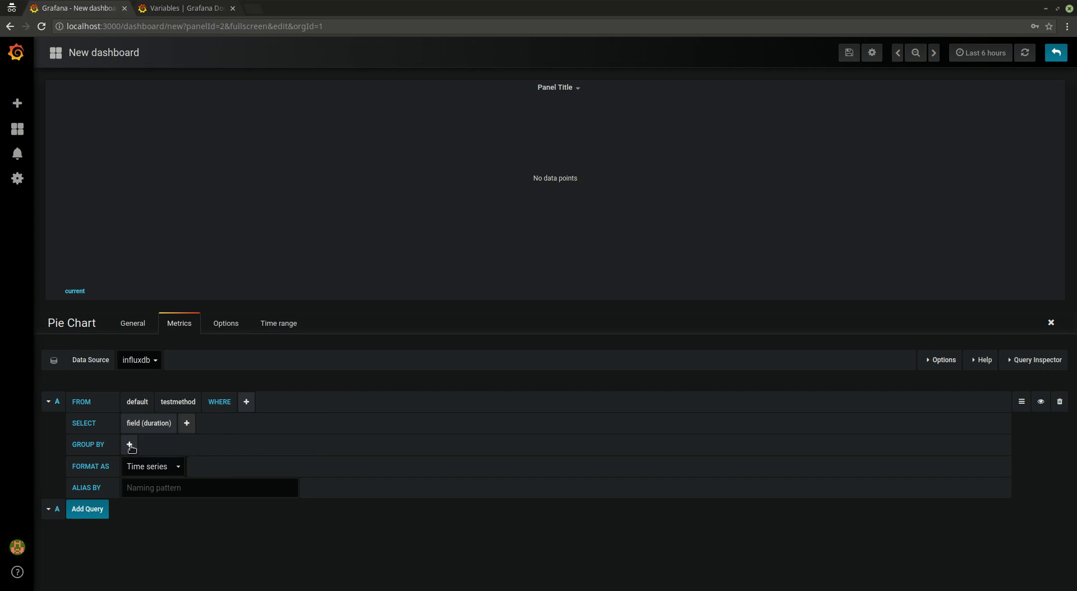
left_click(136, 453)
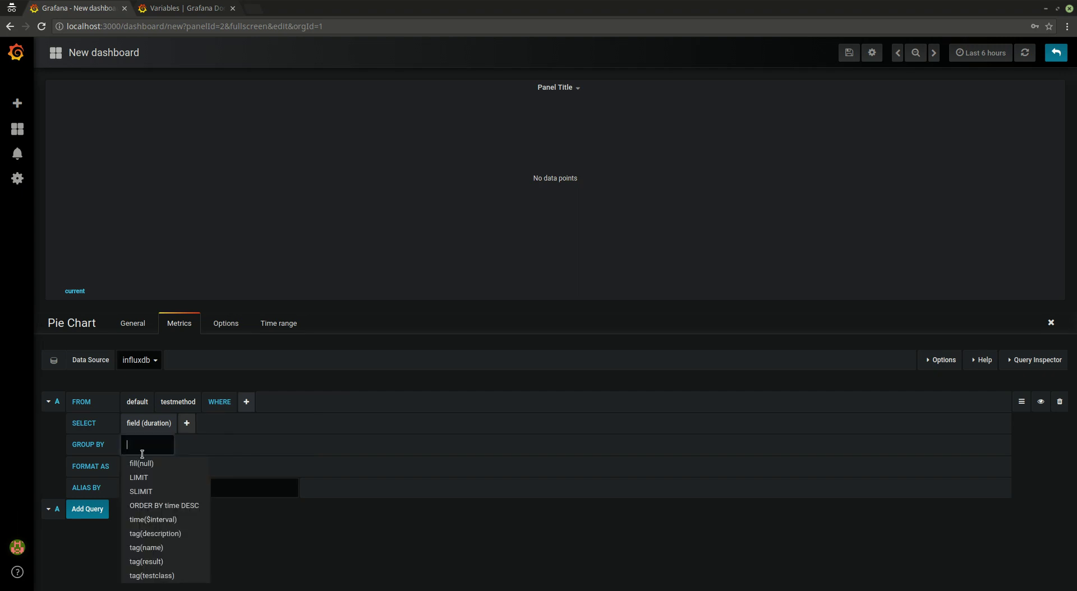
left_click(145, 563)
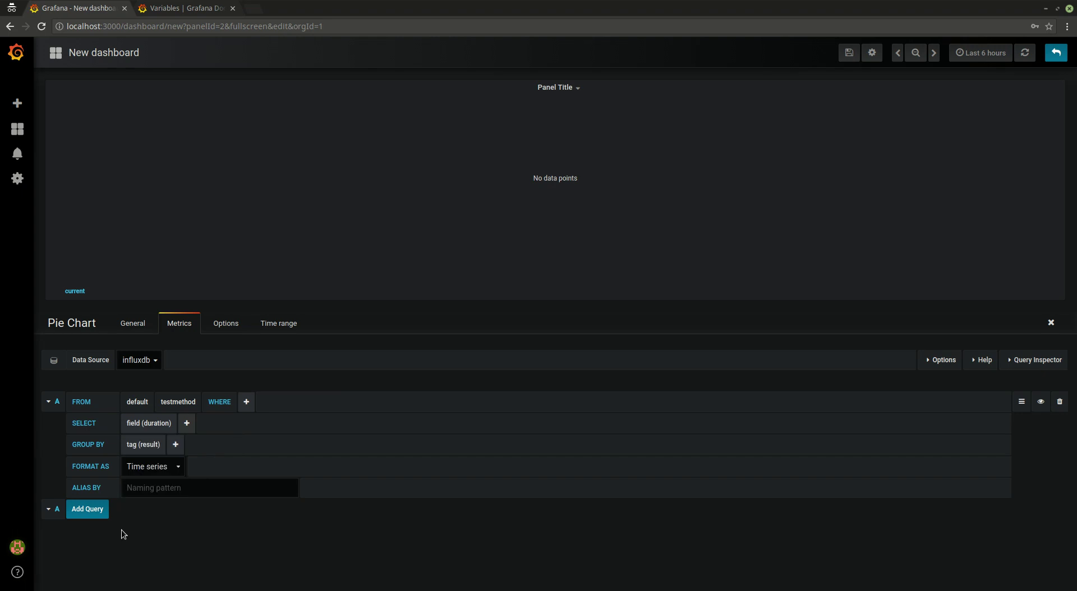
left_click(188, 424)
mouse_move(199, 442)
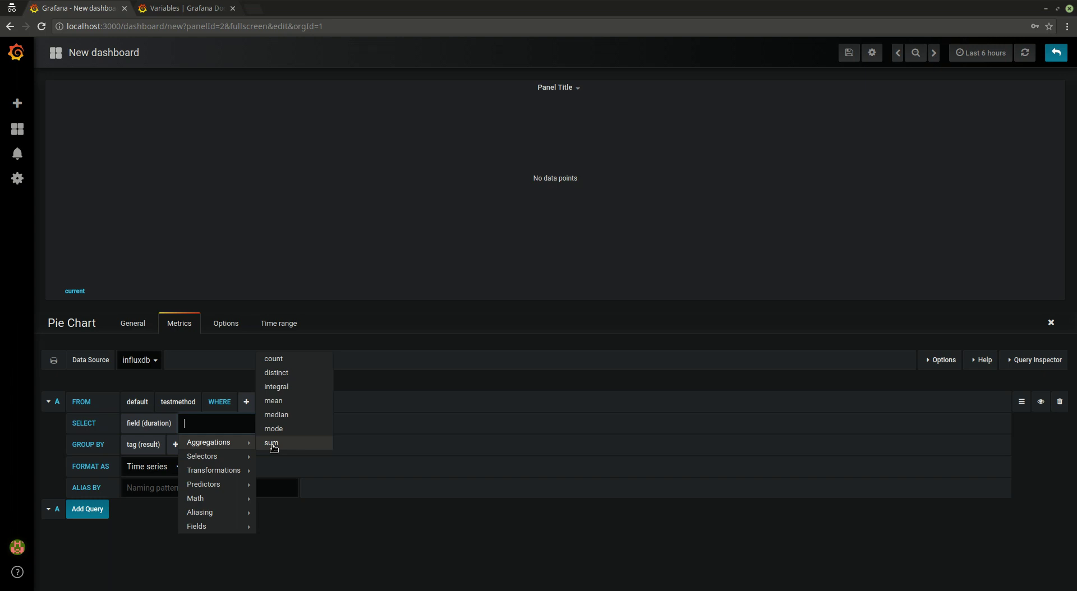
left_click(273, 359)
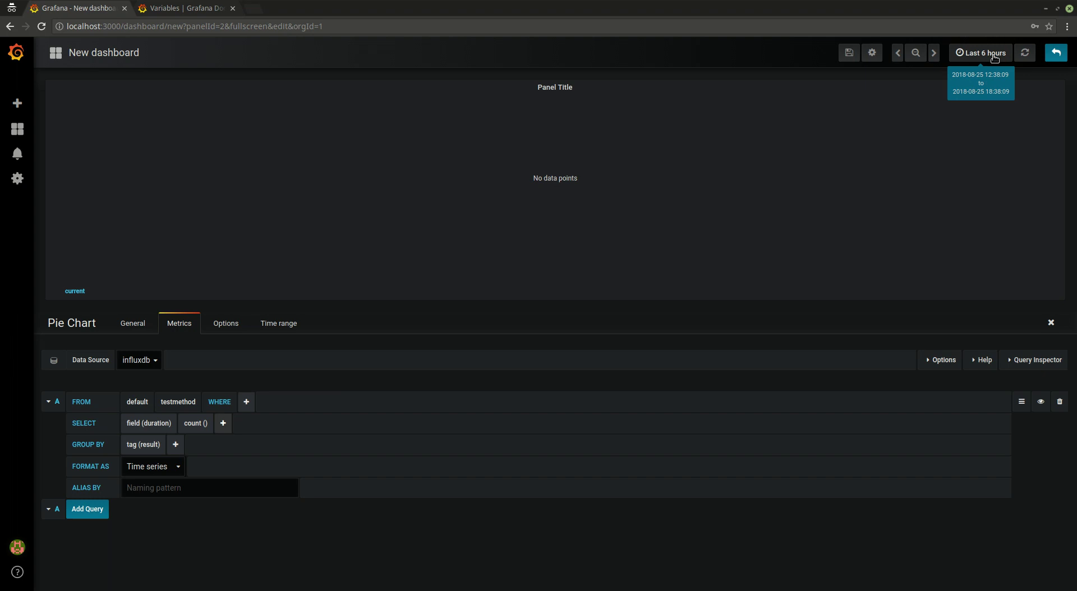
Set the dashboard time range to the quick range 'Day before yesterday'
left_click(995, 58)
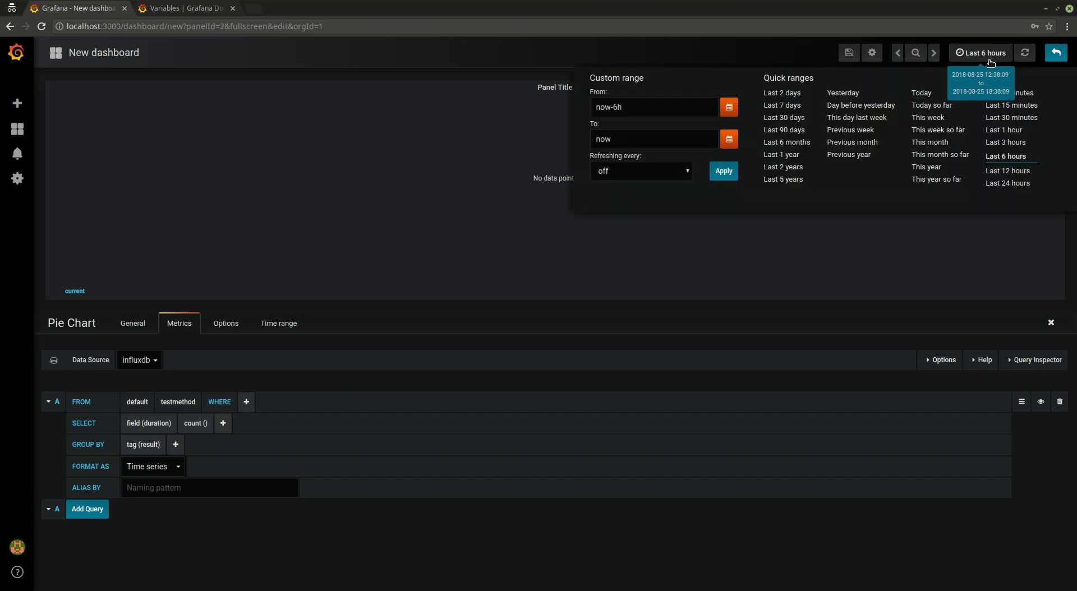
left_click(867, 108)
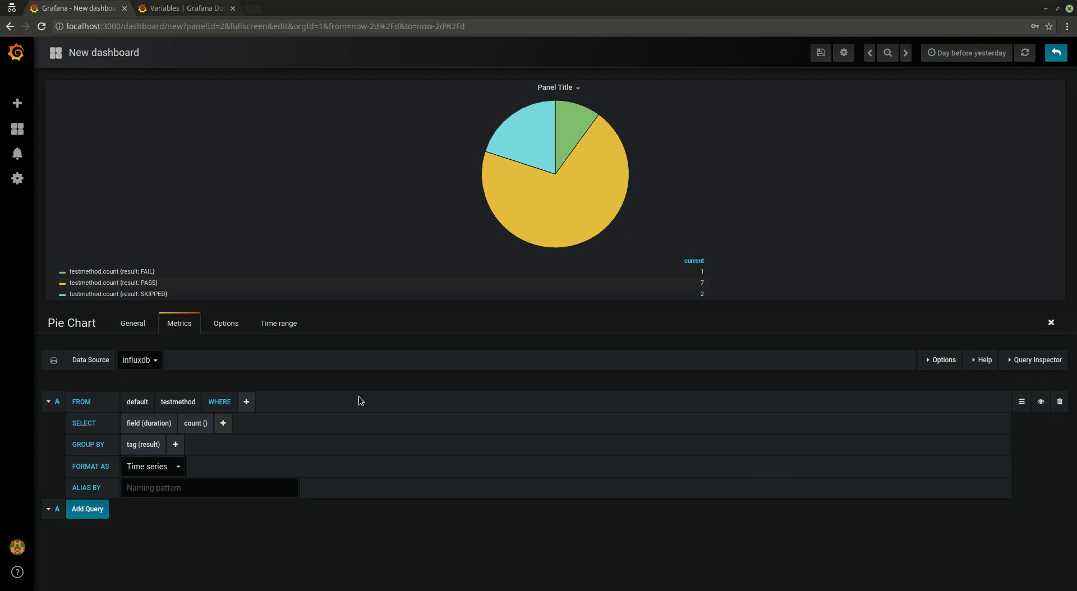
Retitle the panel 'Test Methods Count By Status' and go back to the dashboard
left_click(133, 324)
left_click(174, 378)
left_click_drag(175, 378, 36, 375)
type("Test Methods Count By Stat")
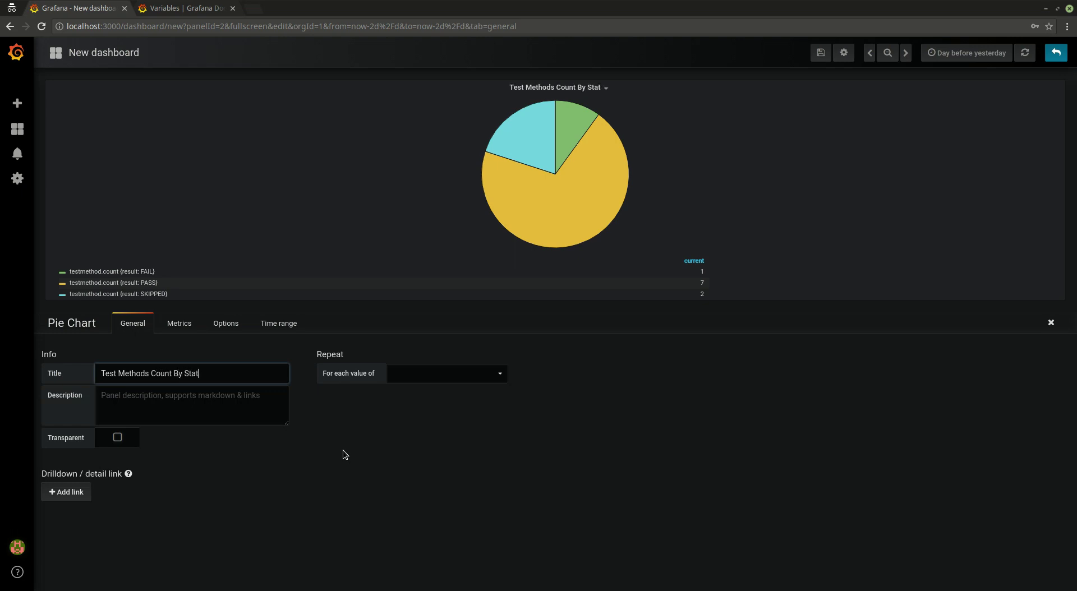
type("us")
left_click(679, 462)
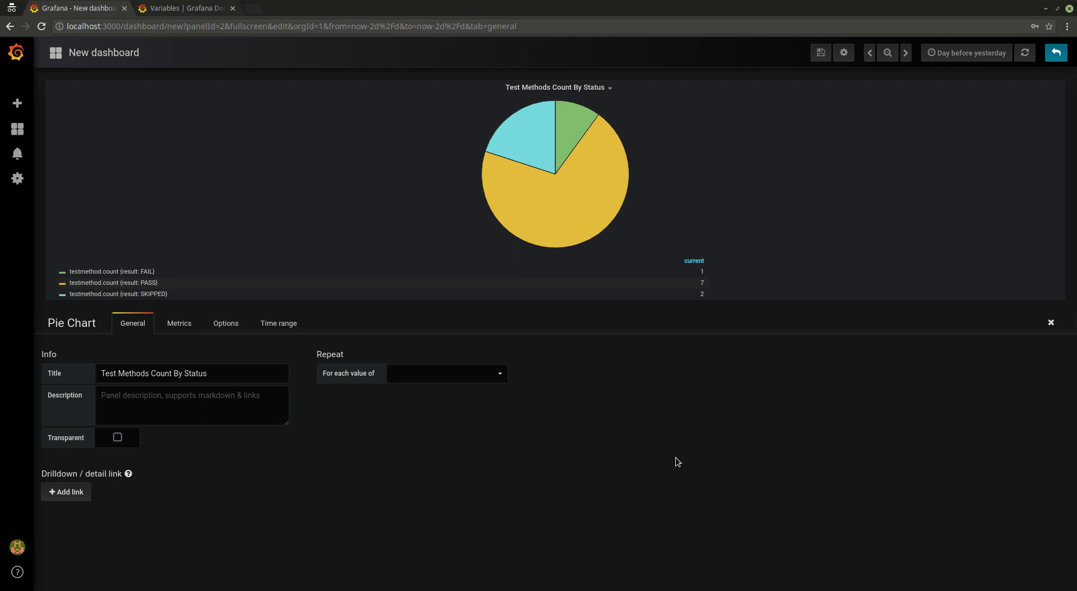
left_click(1057, 54)
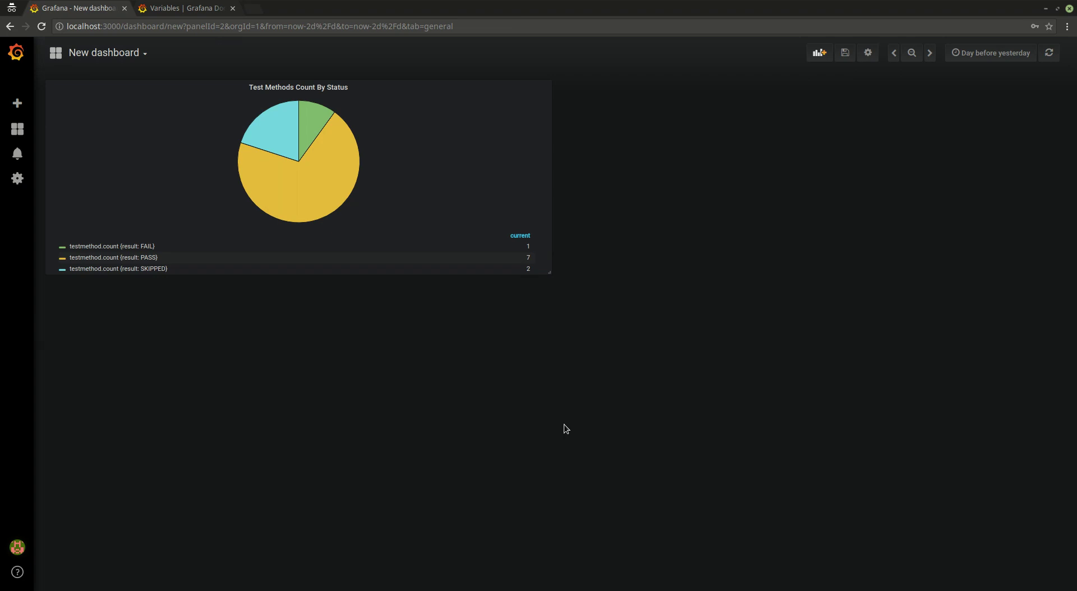
Save the dashboard as 'Test Execution Metrics' in the General folder
left_click(845, 53)
left_click_drag(561, 149, 319, 127)
type("Test Execution Metrics")
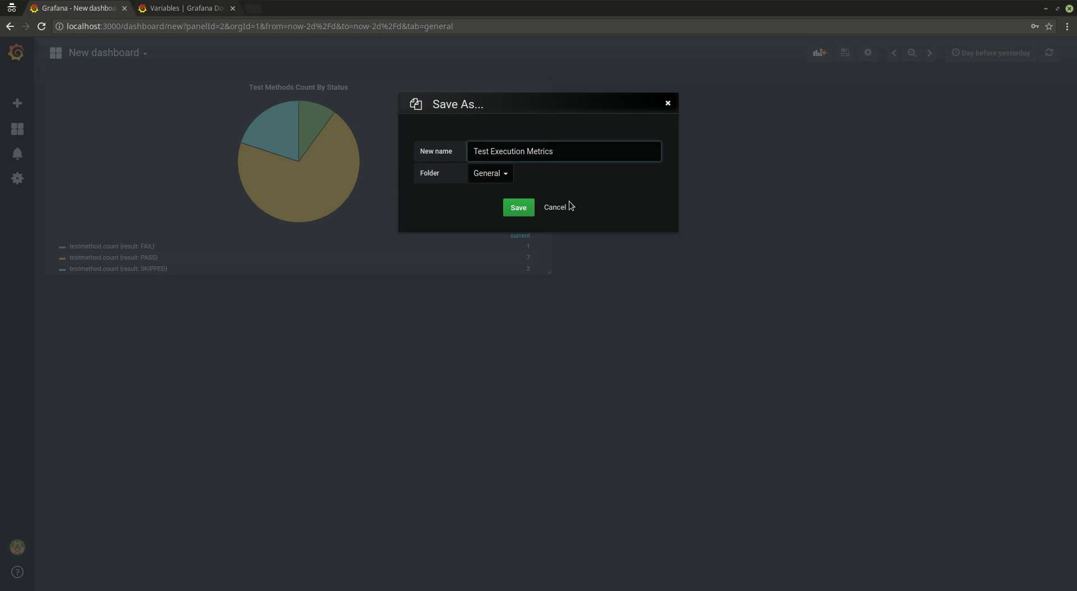
left_click(518, 208)
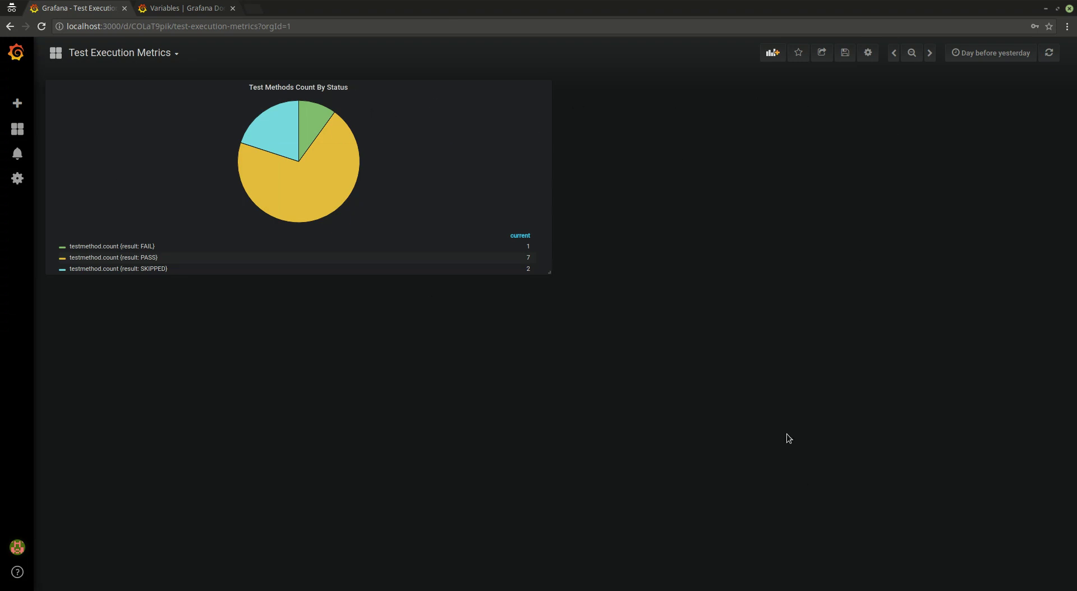
Add a Graph panel above the pie chart and open it for editing
left_click(773, 54)
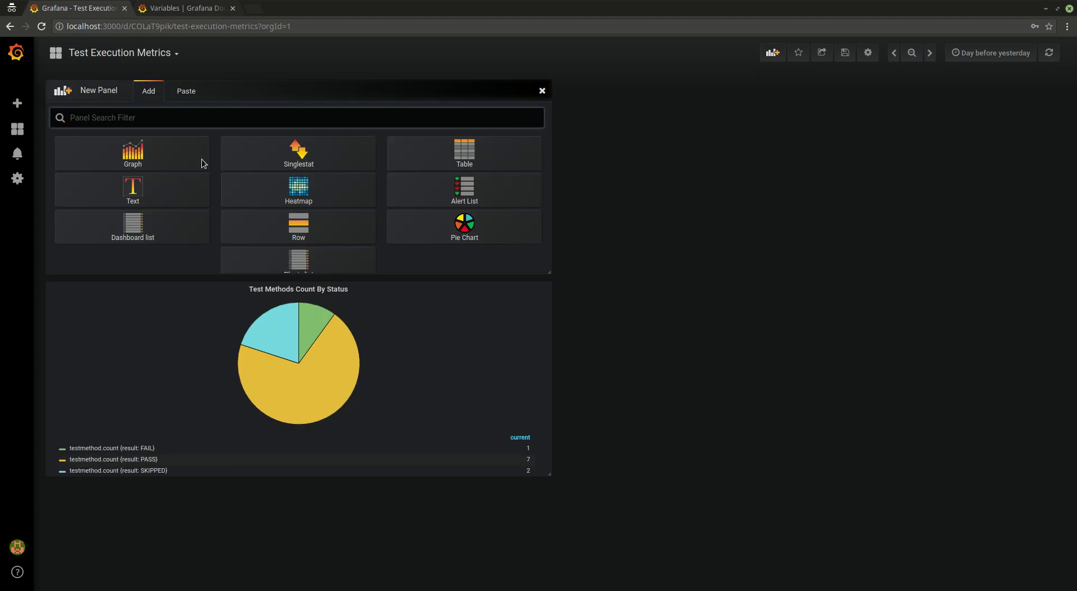
left_click(134, 159)
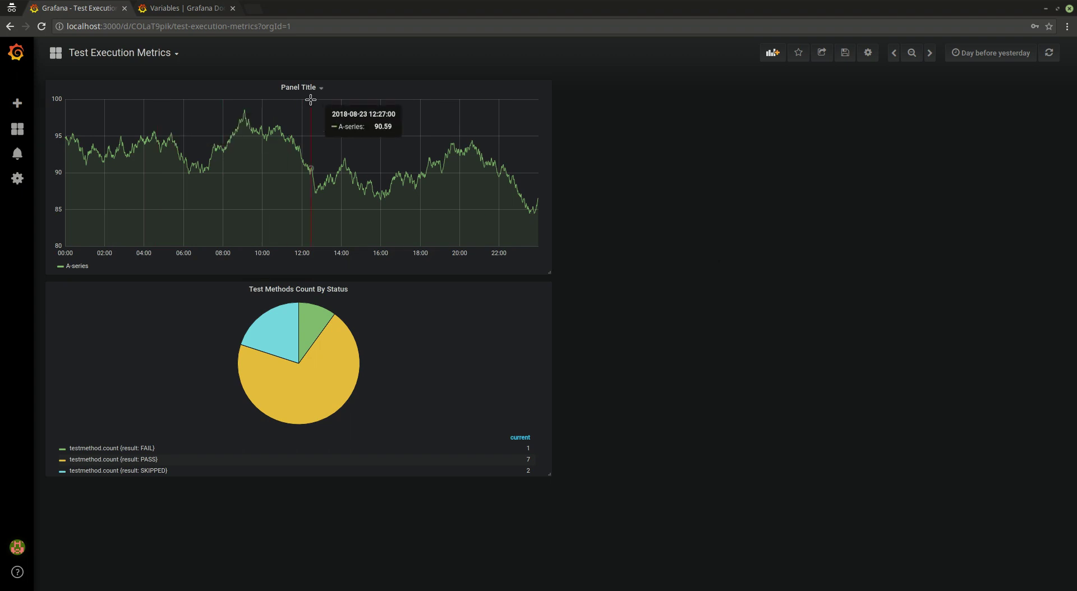
left_click(298, 88)
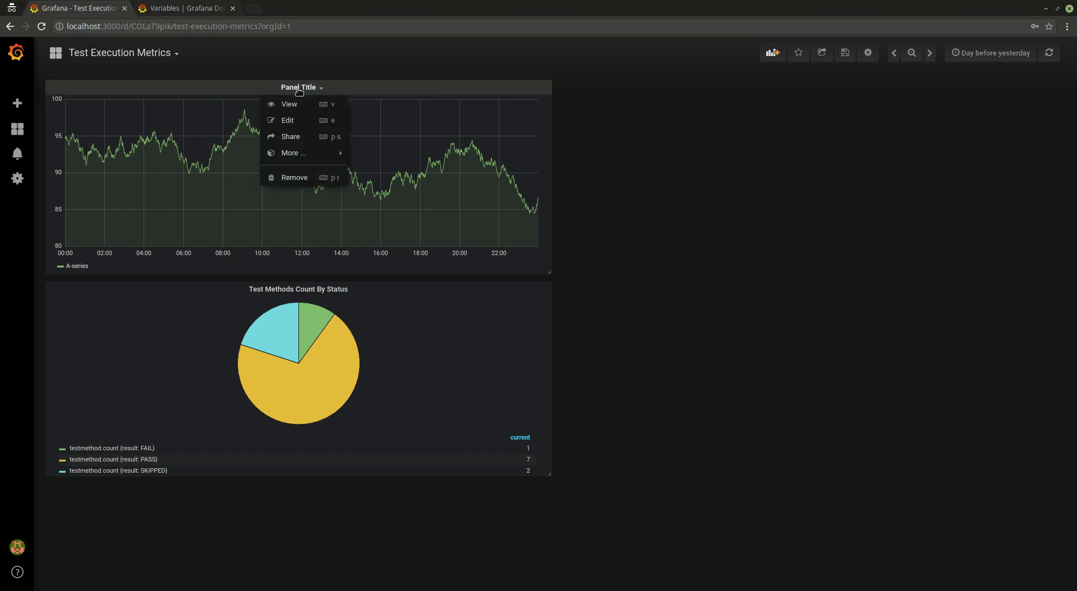
left_click(290, 121)
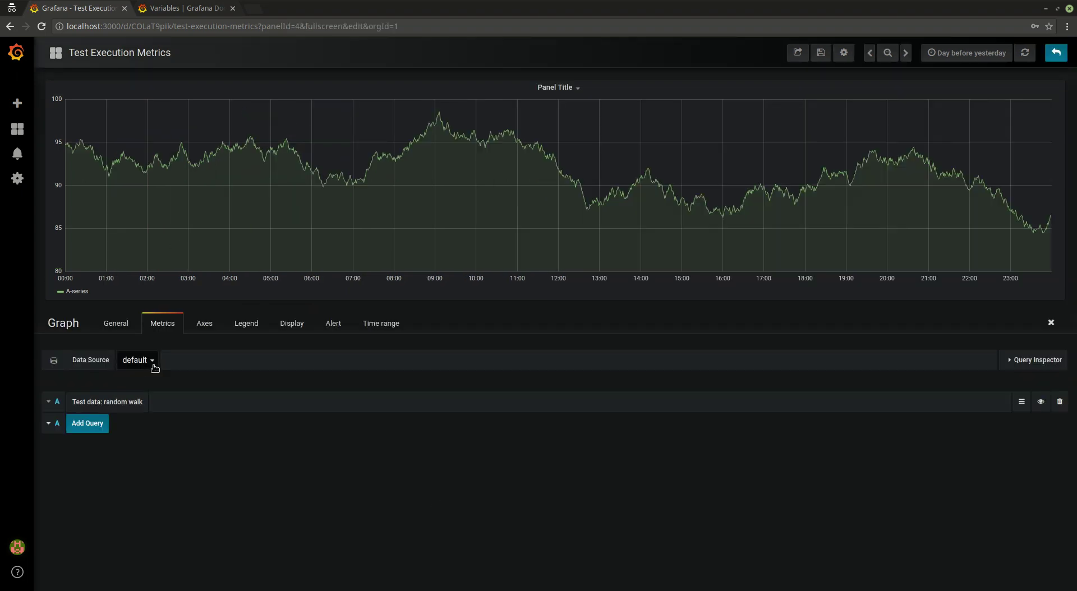
Point graph query A at the influxdb data source's testmethod measurement
left_click(145, 368)
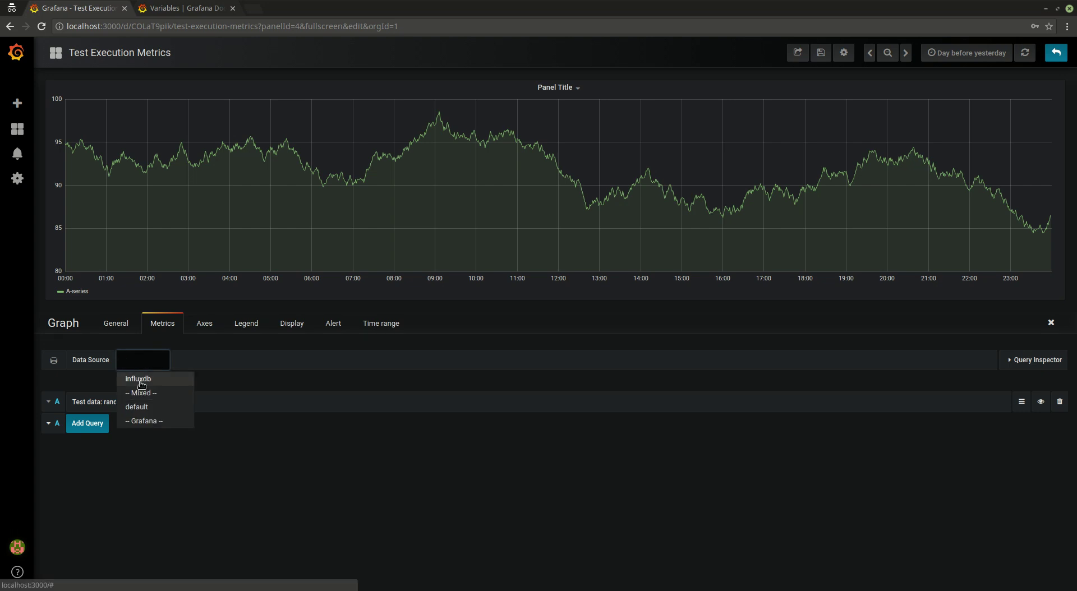
left_click(140, 379)
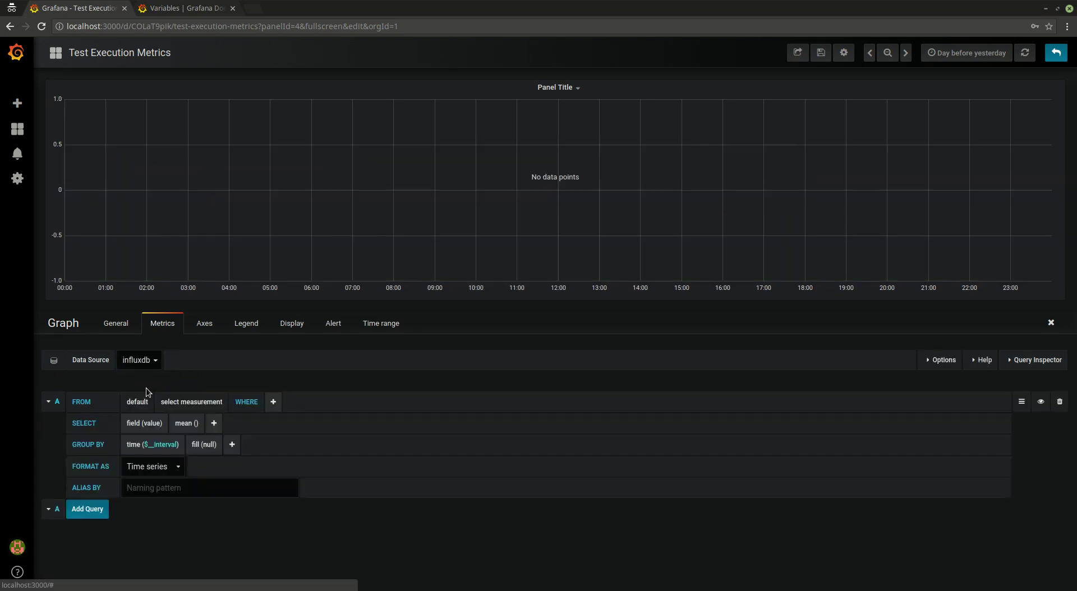
left_click(195, 404)
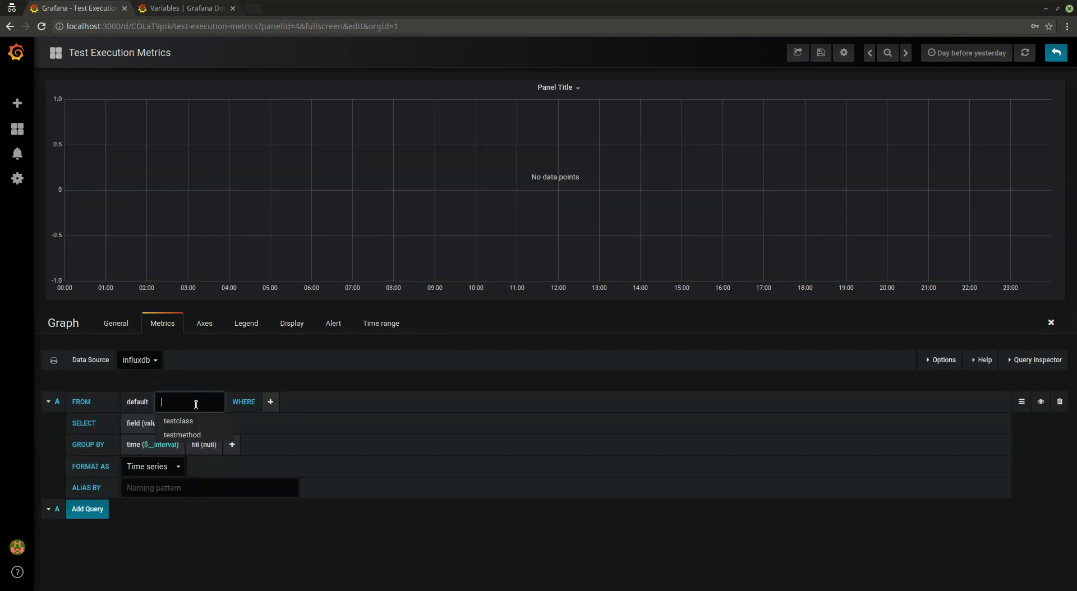
left_click(182, 436)
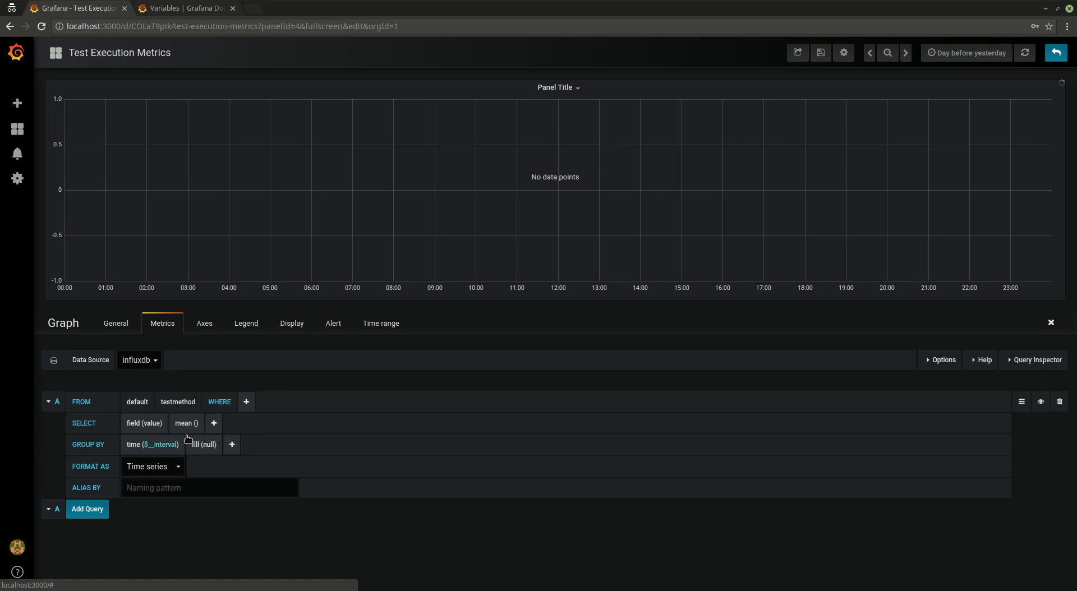
Add a WHERE condition testclass = com.tag.realtime.SampleTest to the query
left_click(247, 403)
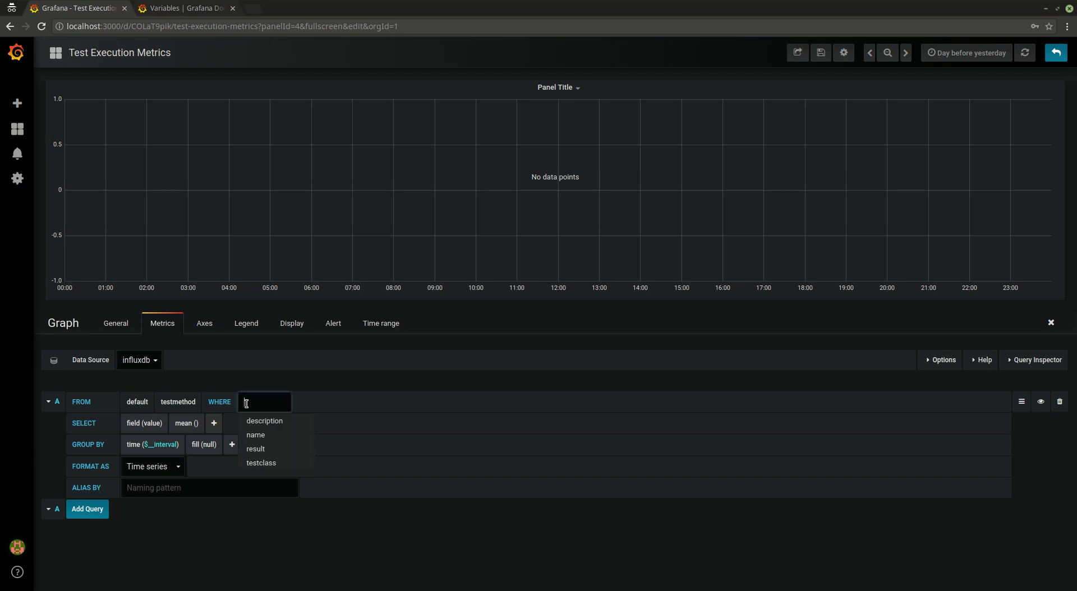
left_click(260, 463)
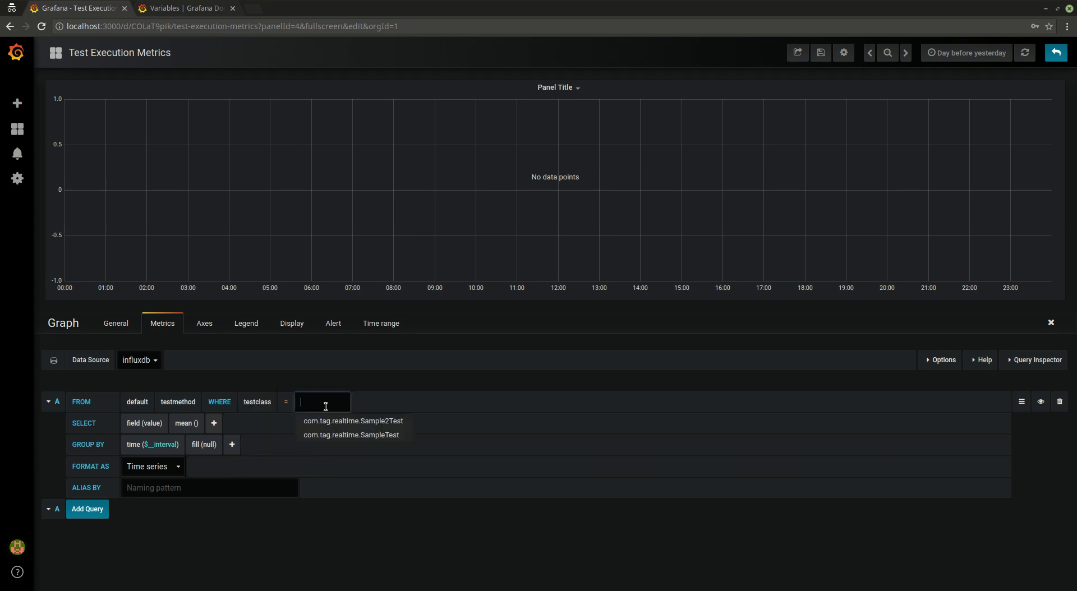
left_click(342, 436)
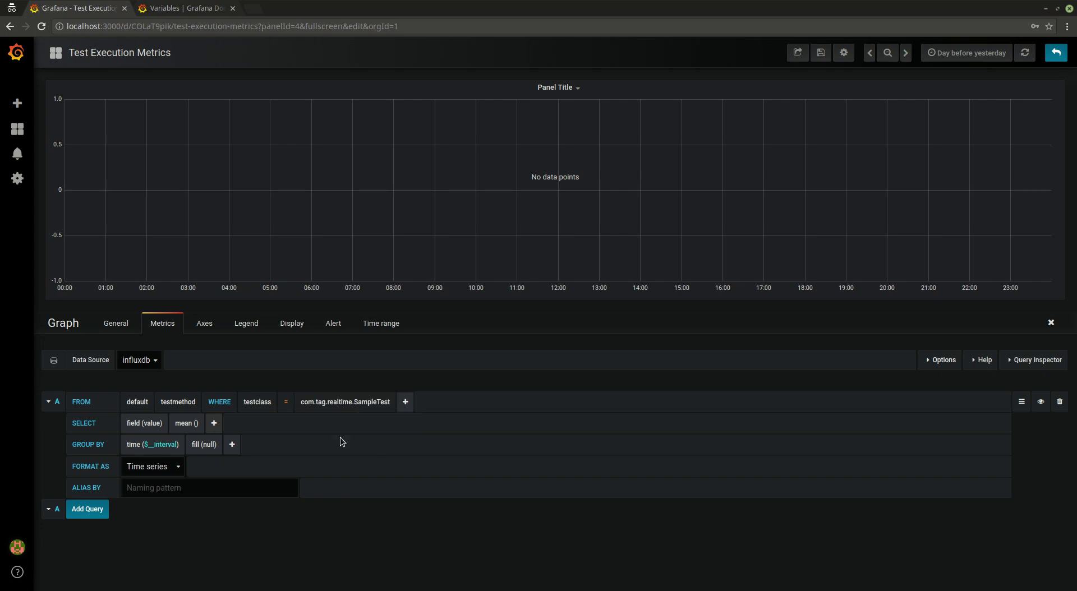
Select the raw duration field and remove the mean() aggregation
left_click(155, 428)
left_click(163, 436)
left_click(194, 424)
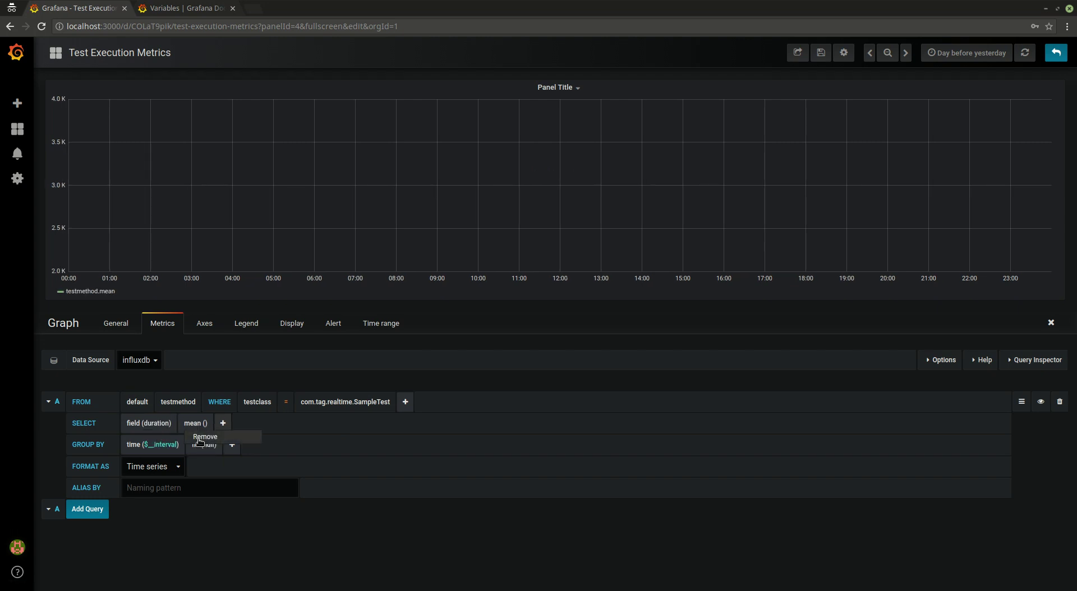
left_click(203, 437)
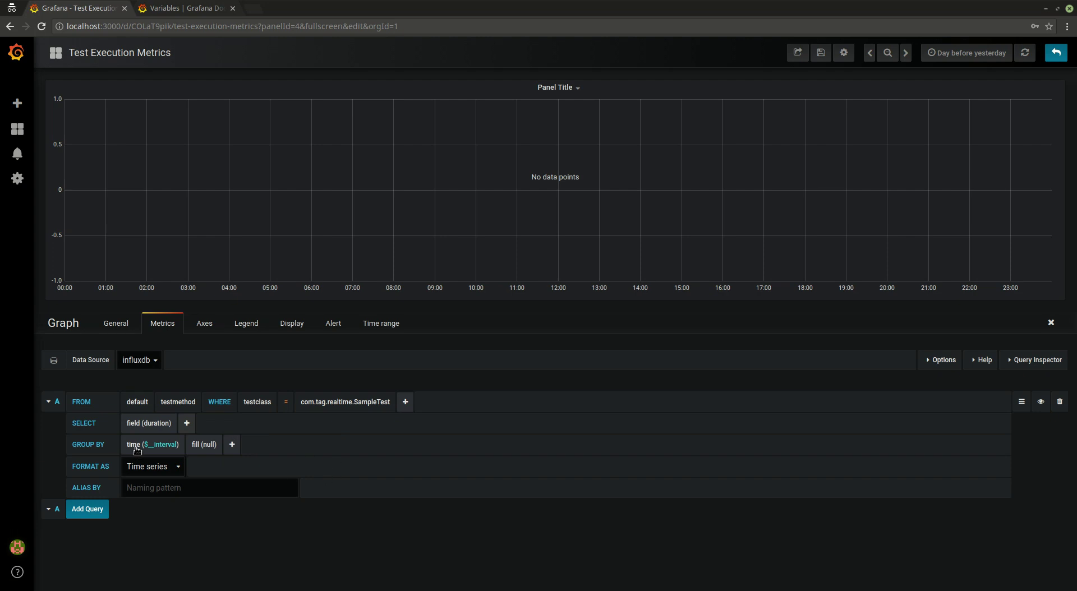
Replace the time interval grouping with GROUP BY tag(name) to split series per test method
left_click(137, 449)
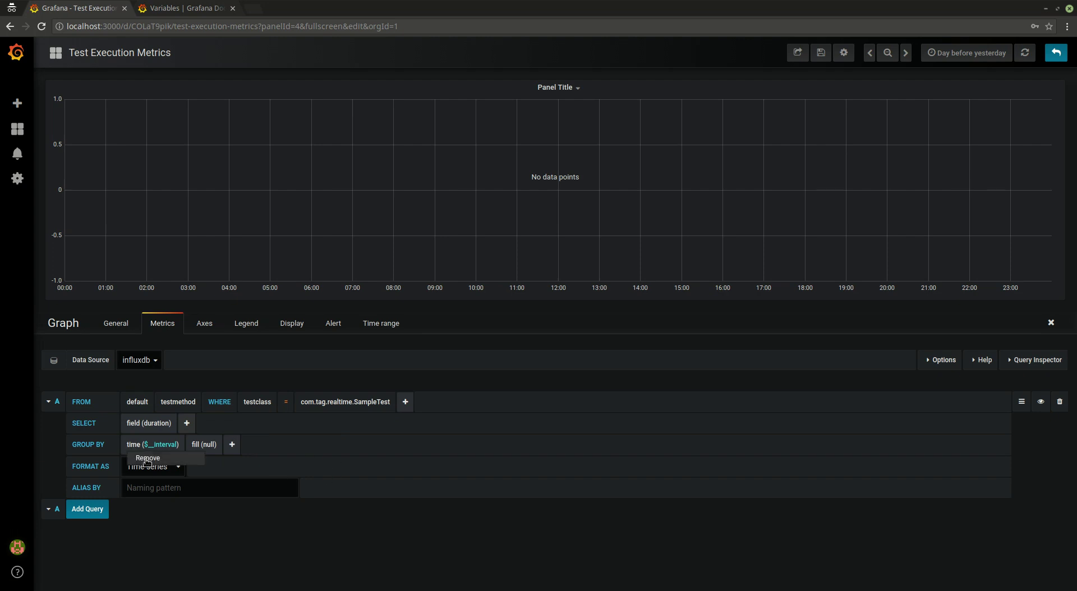
left_click(147, 459)
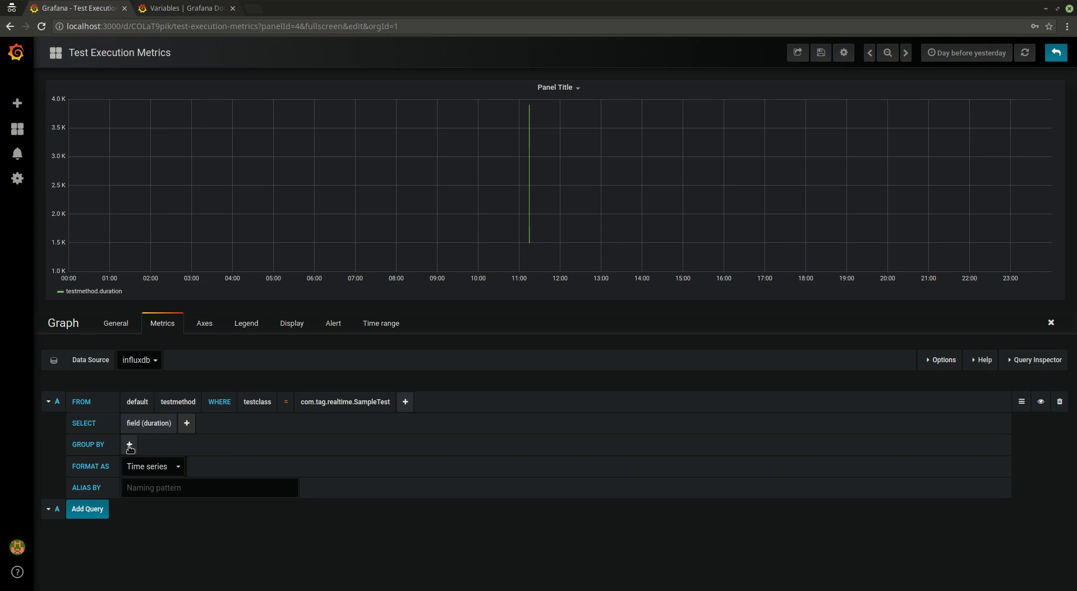
left_click(129, 445)
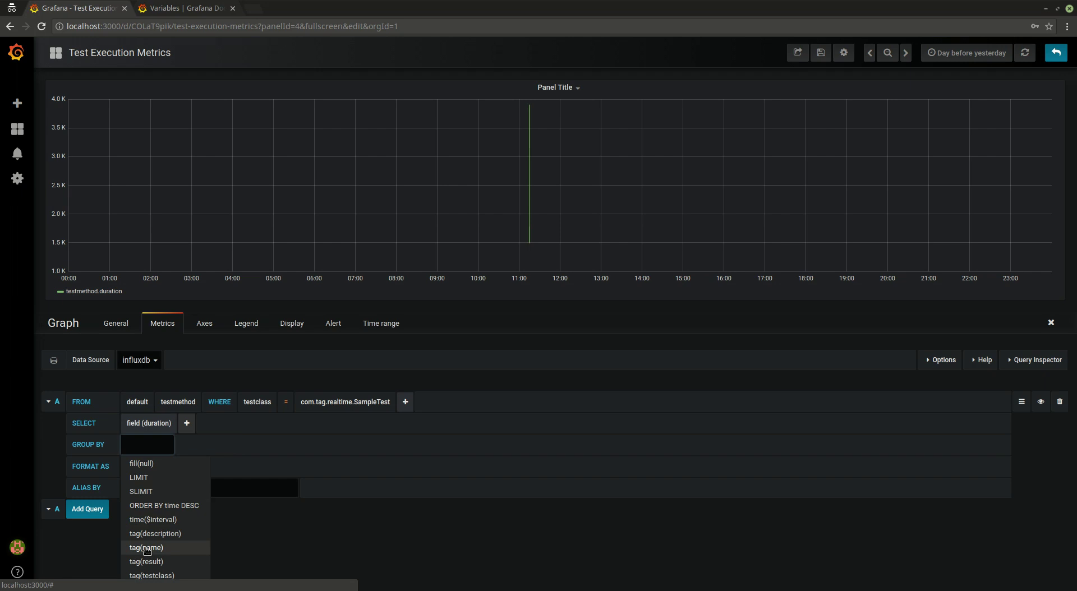
left_click(147, 548)
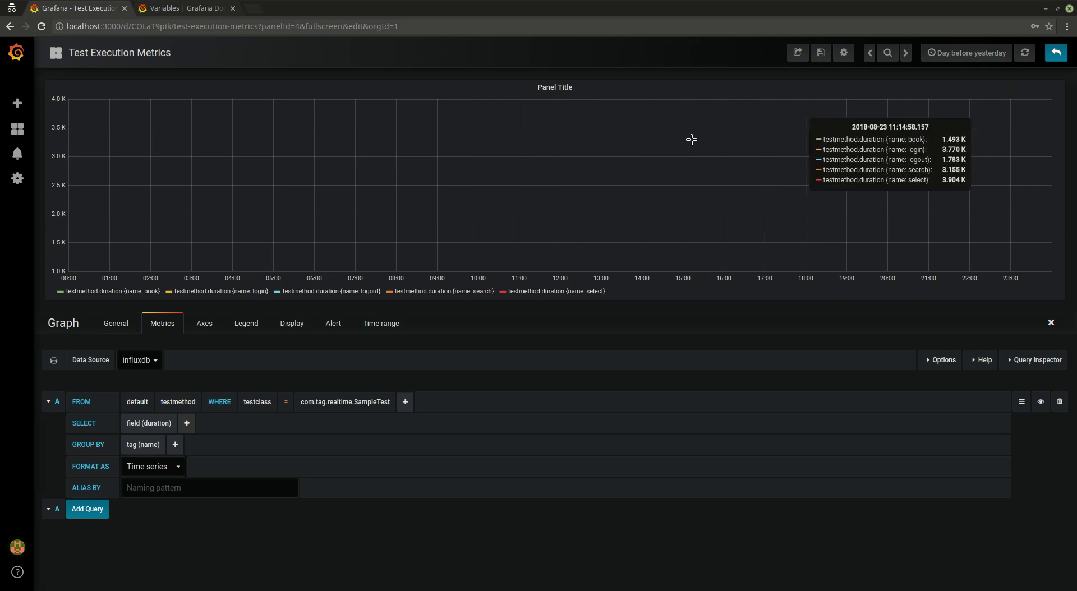
Set the time range to the quick range 'Last 7 days'
left_click(981, 56)
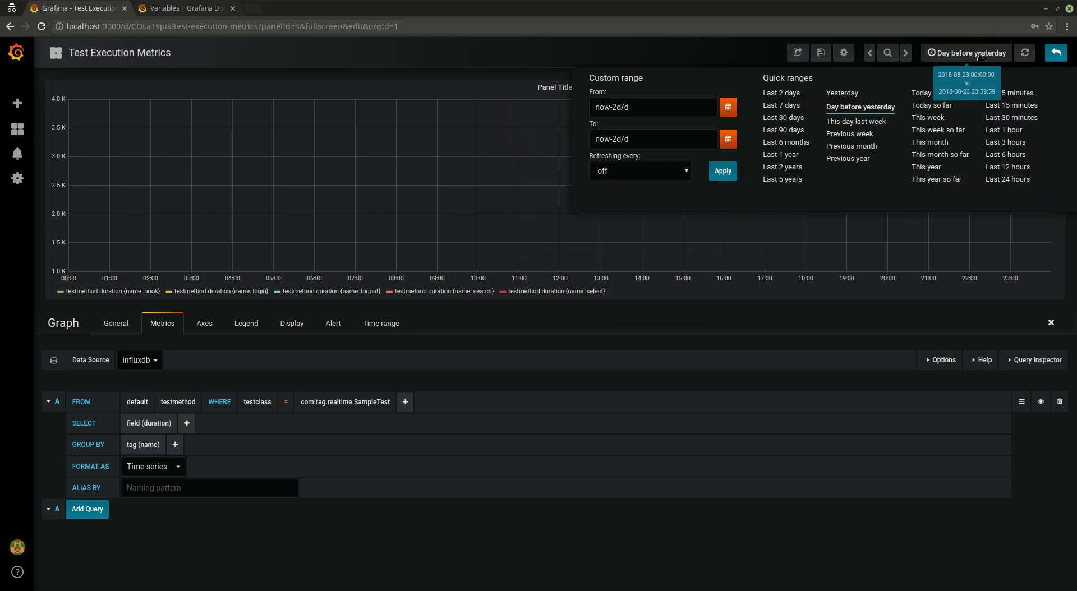
left_click(785, 106)
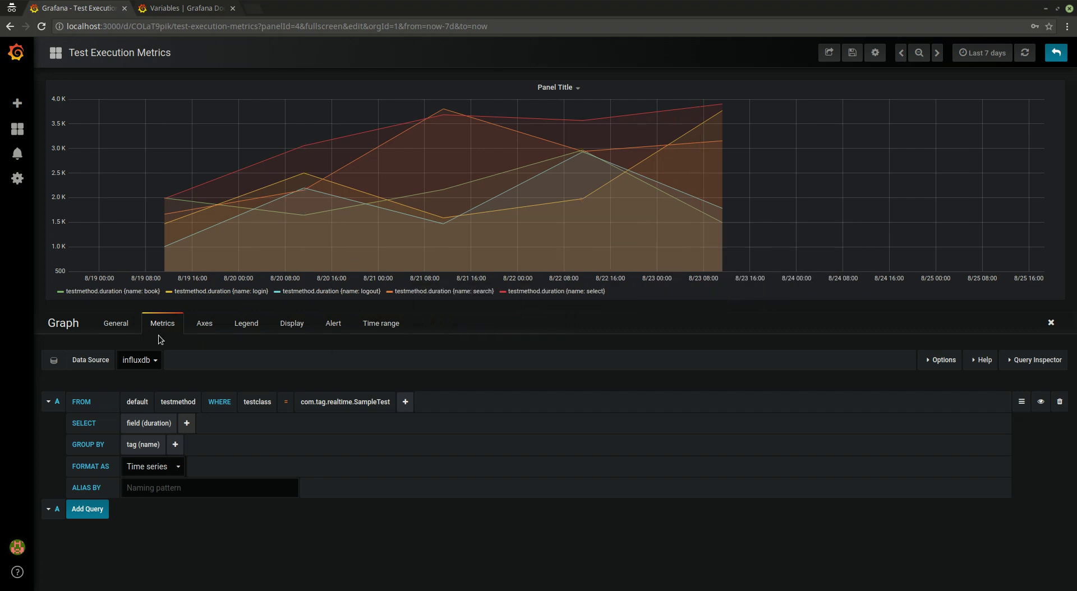
In General settings, replace the title 'Panel Title' with 'Test Methods Duration'
left_click(119, 328)
left_click_drag(220, 372, 32, 371)
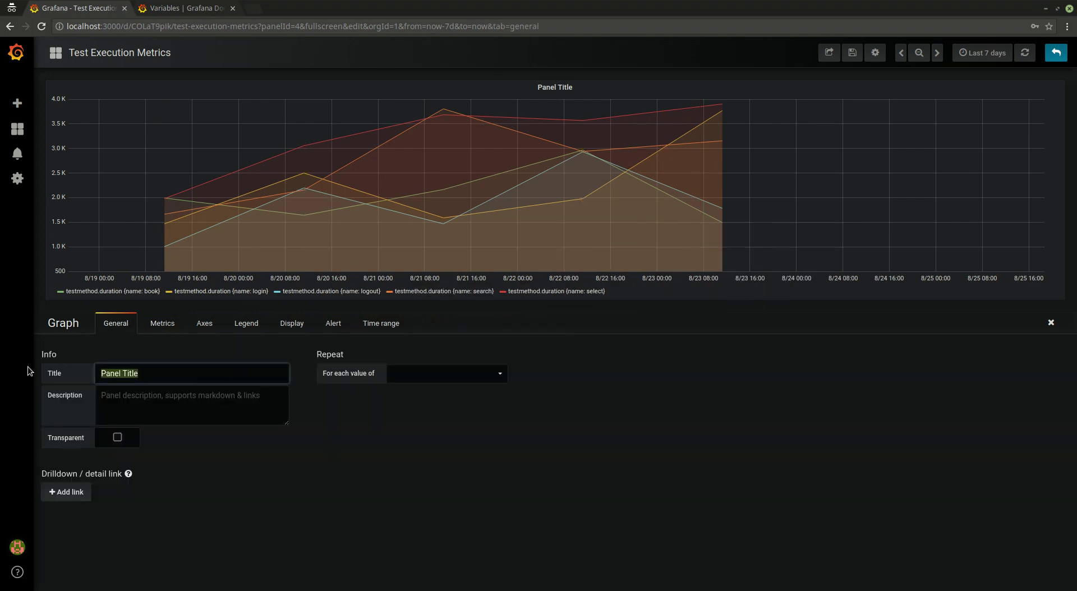
type("Test Methods ")
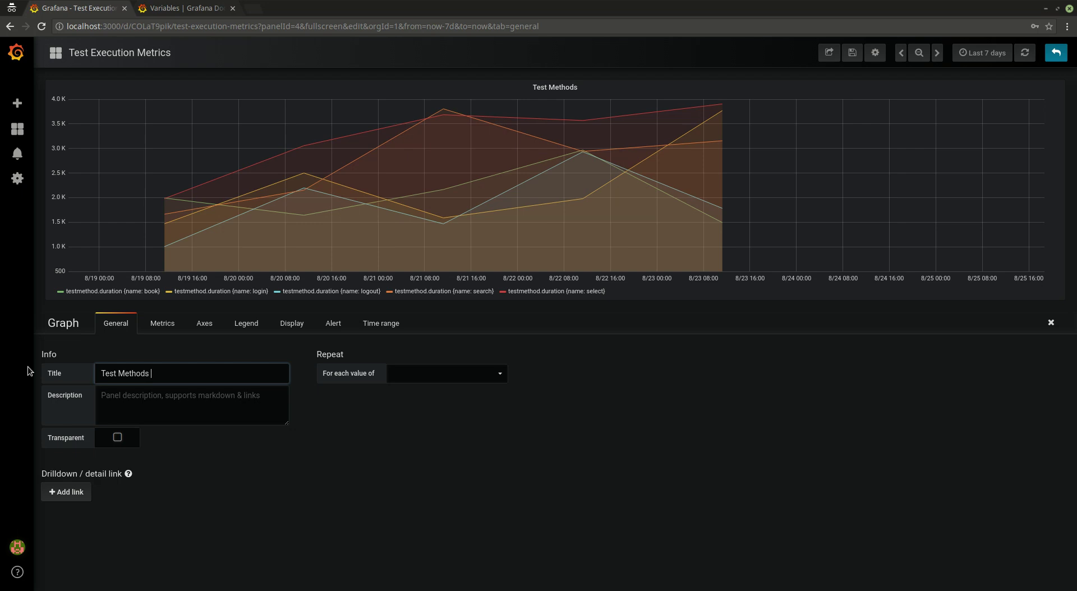
type("Duration")
left_click(359, 461)
In the Axes settings, set the Left Y unit to time > milliseconds (ms)
left_click(211, 328)
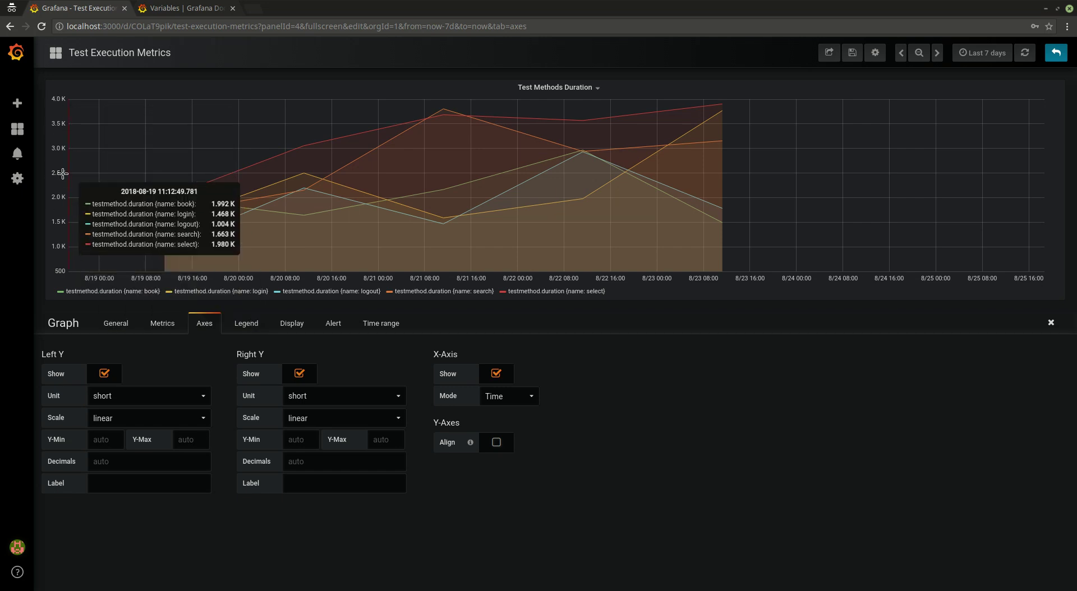
left_click(129, 402)
mouse_move(123, 443)
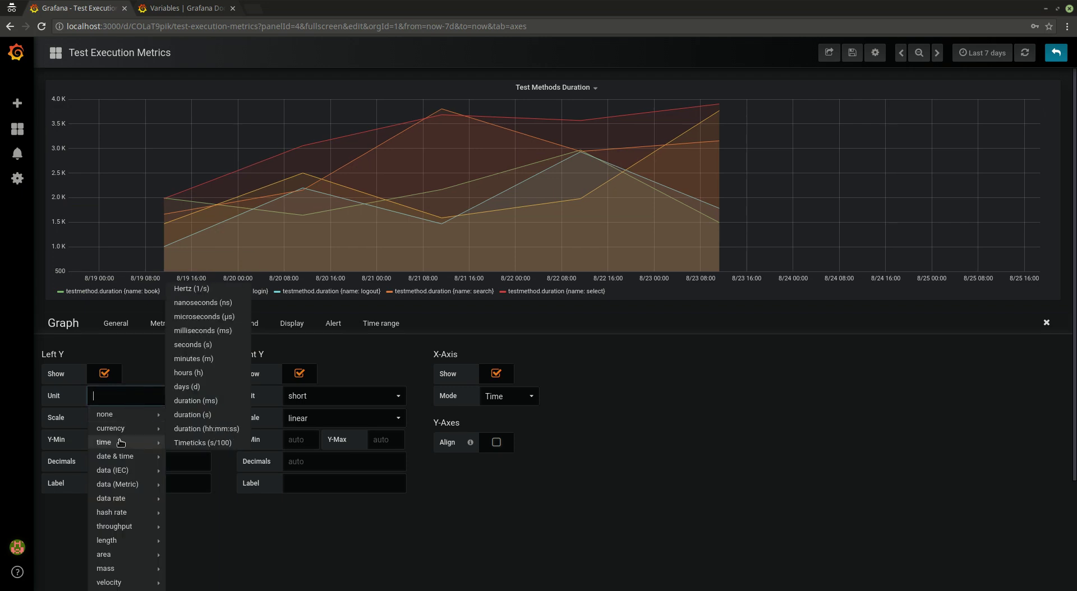
left_click(203, 335)
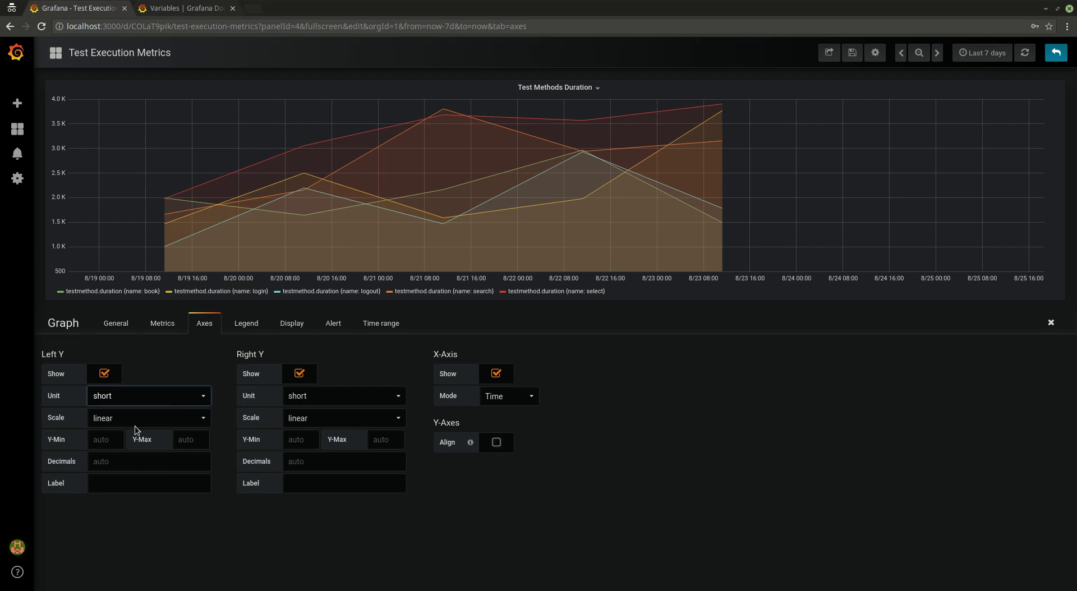
left_click(129, 403)
mouse_move(147, 444)
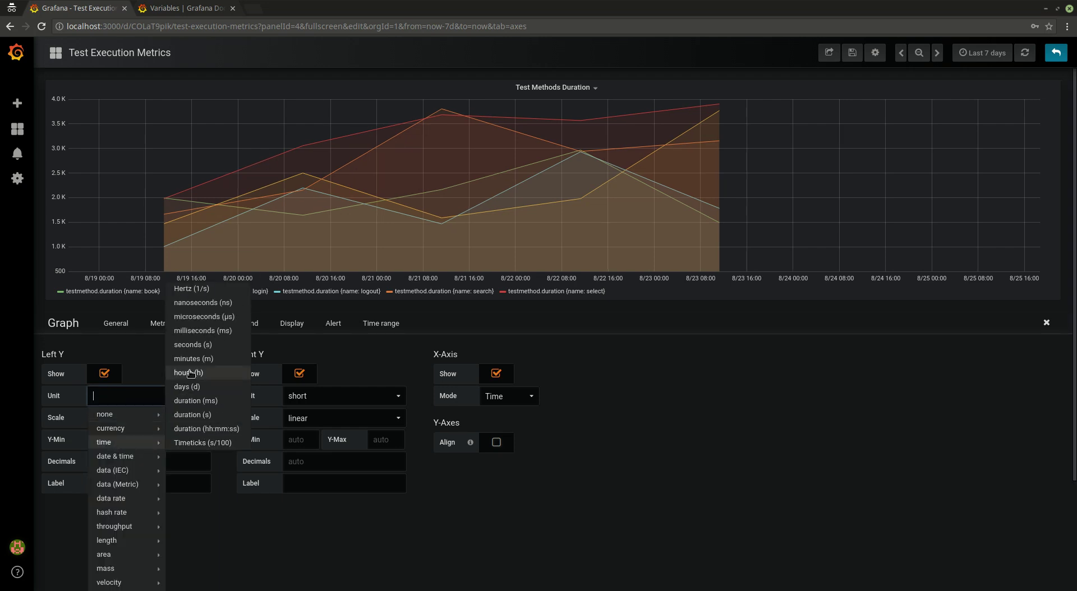
left_click(192, 335)
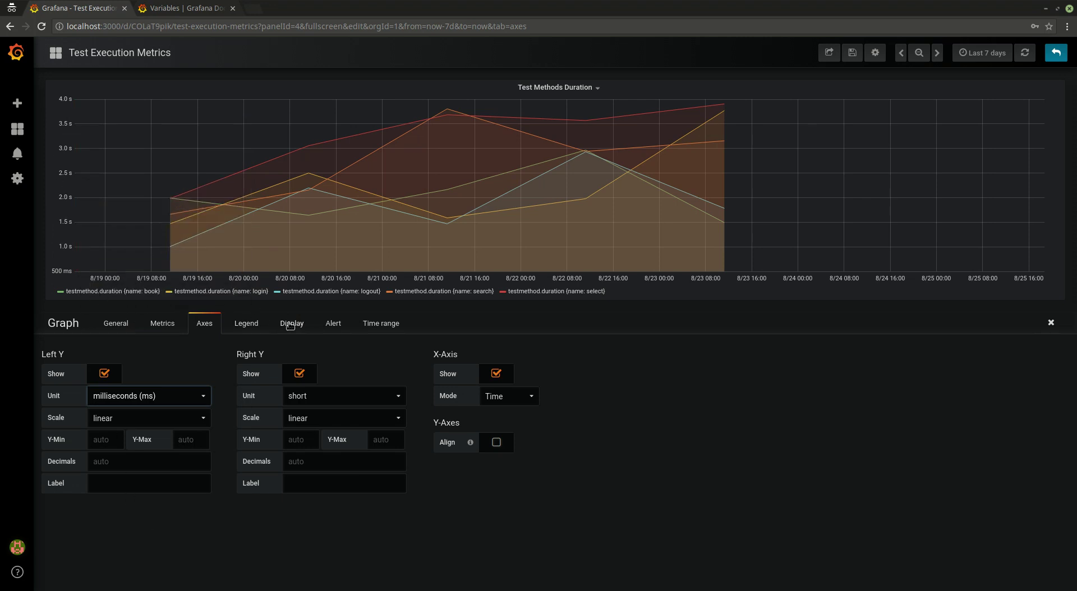
Under Display settings, tick the Points draw mode alongside lines
left_click(248, 327)
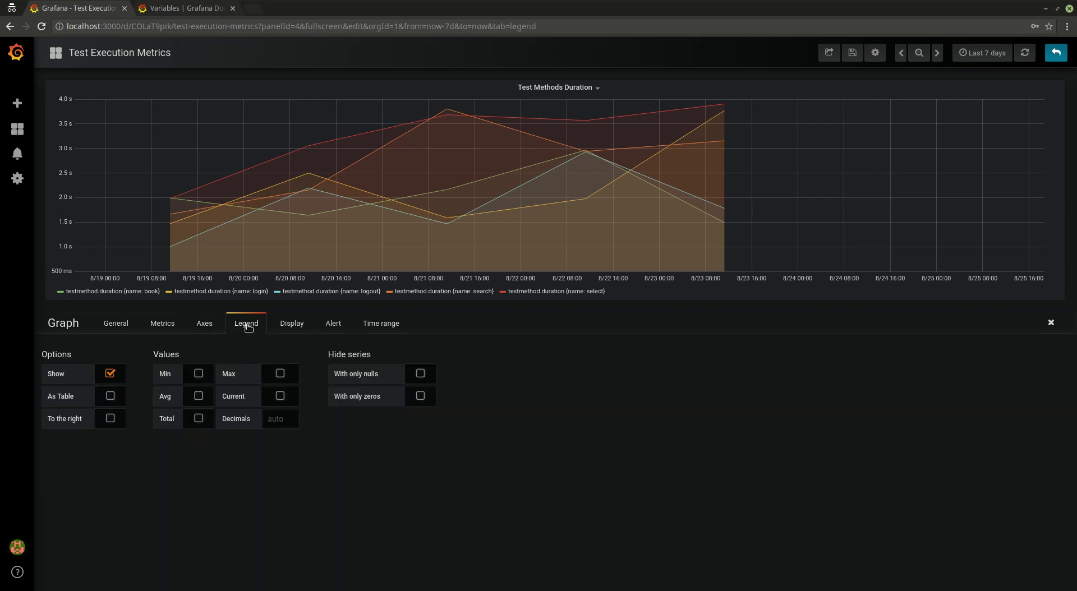
left_click(289, 329)
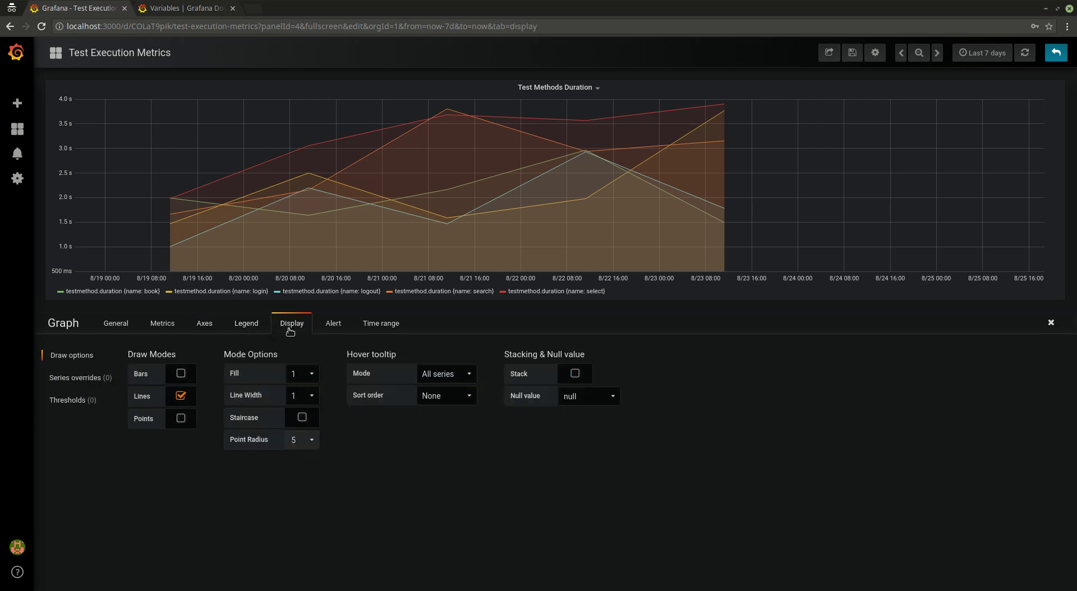
left_click(180, 419)
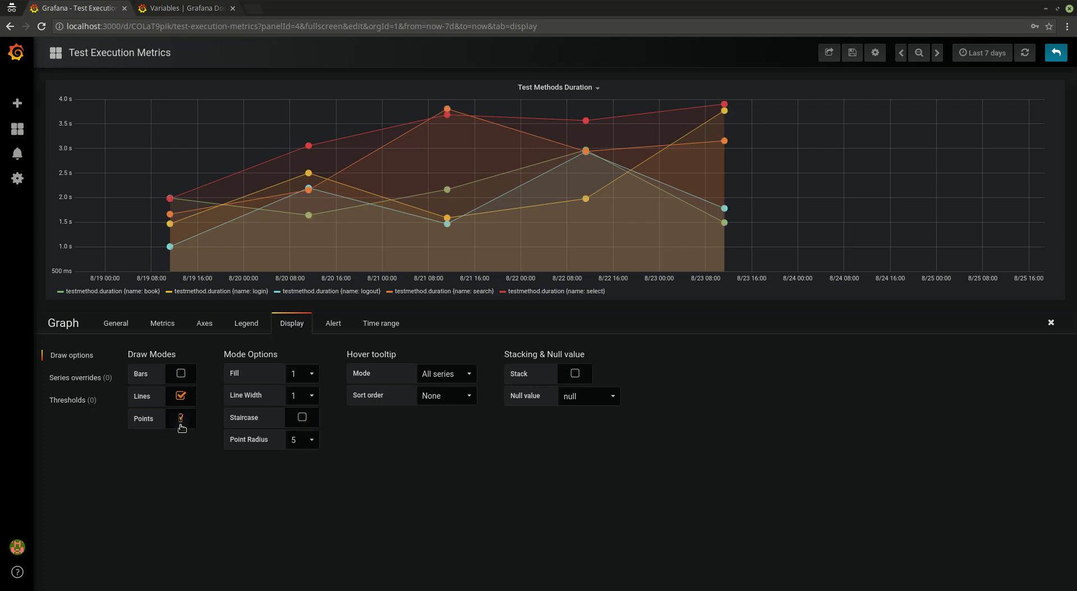
Return to the dashboard and zoom the duration graph to Aug 19–24, 2018
left_click(1056, 54)
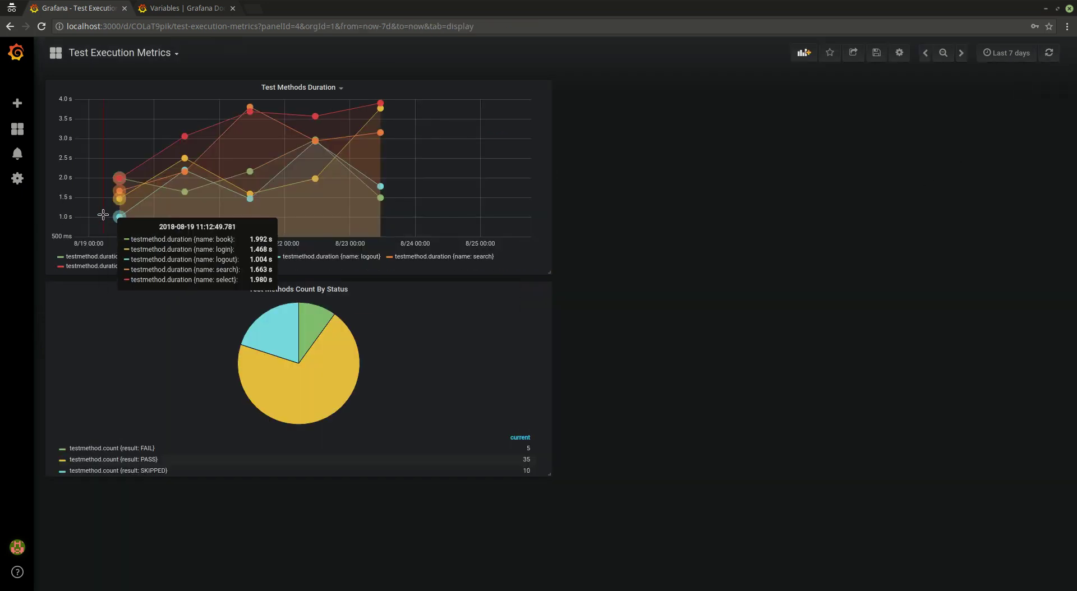
left_click_drag(103, 215, 417, 219)
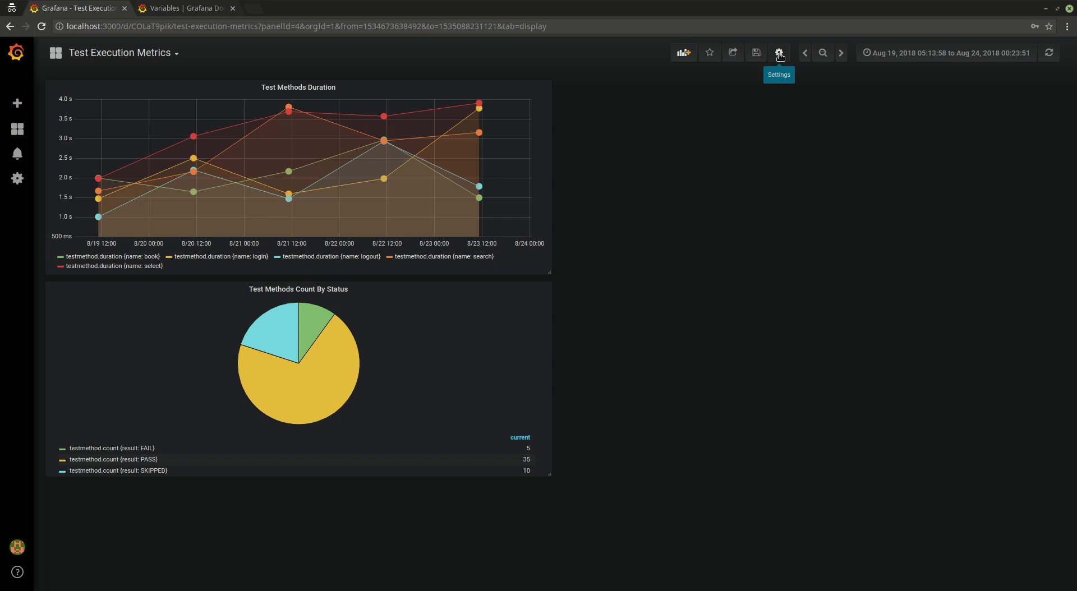
Start a new dashboard variable using the influxdb data source
left_click(779, 56)
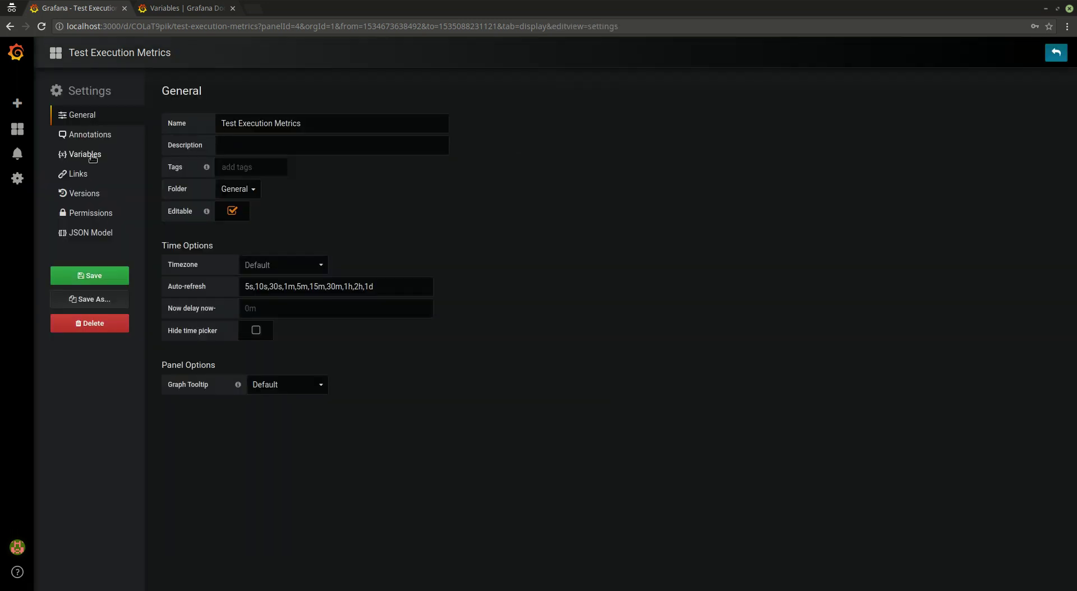
left_click(90, 155)
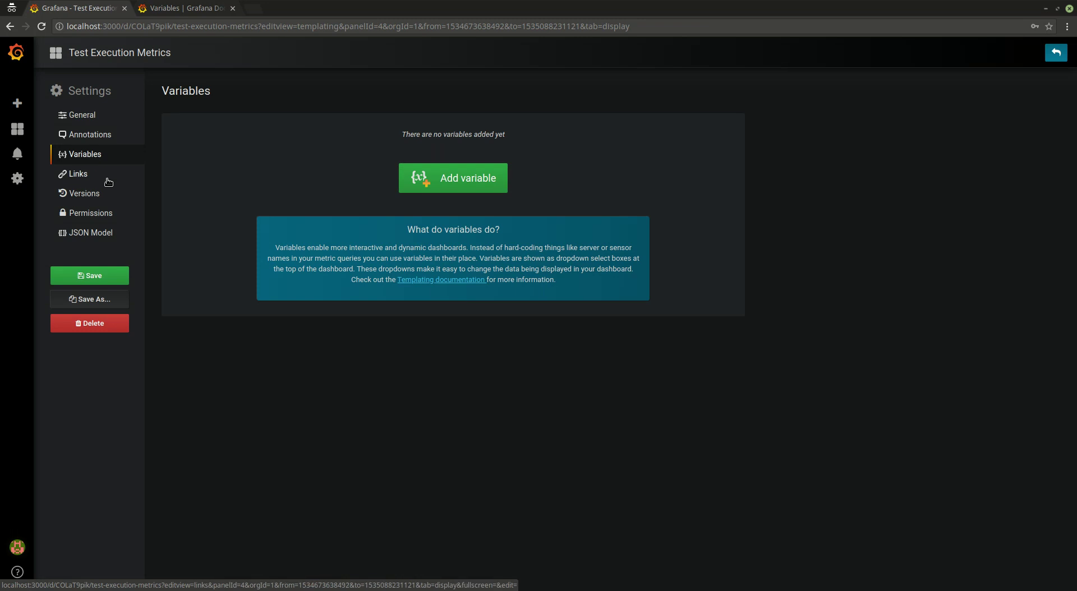
left_click(458, 181)
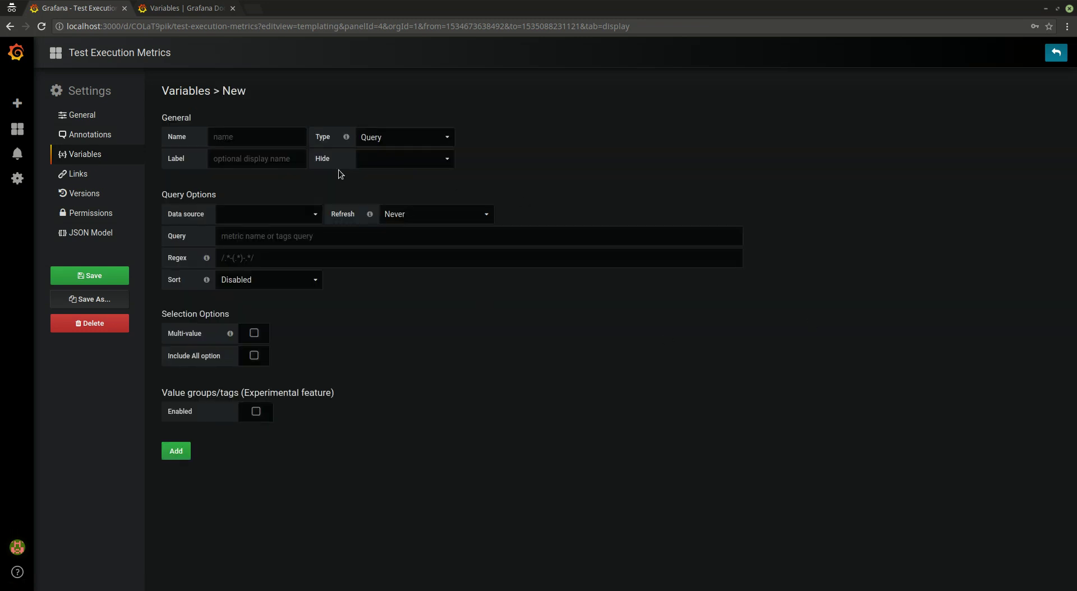
left_click(266, 218)
left_click(239, 231)
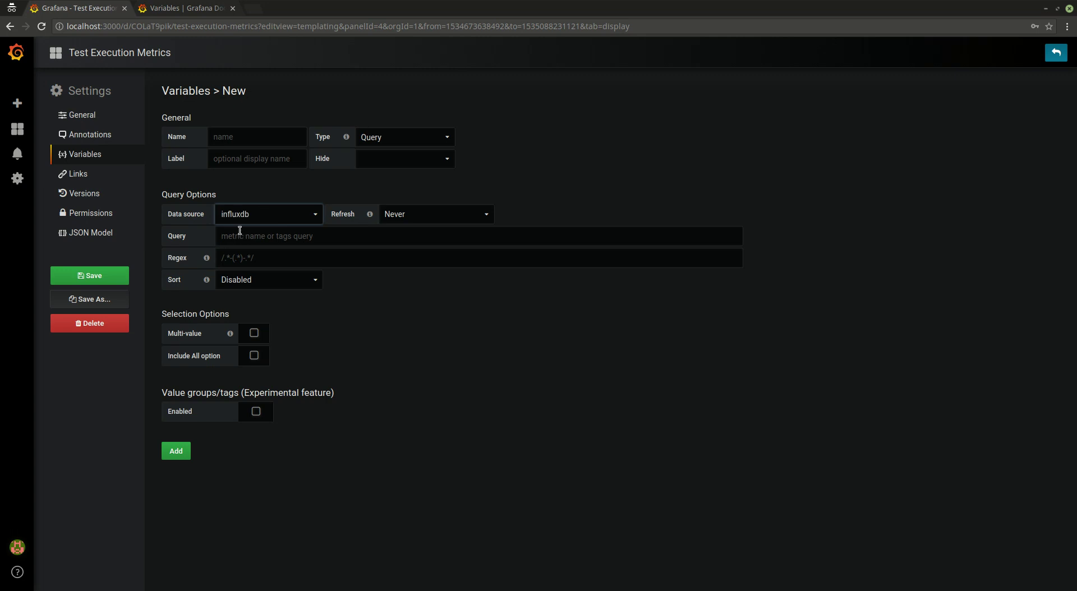
Name the variable 'method' and give it the label 'Method'
left_click(259, 157)
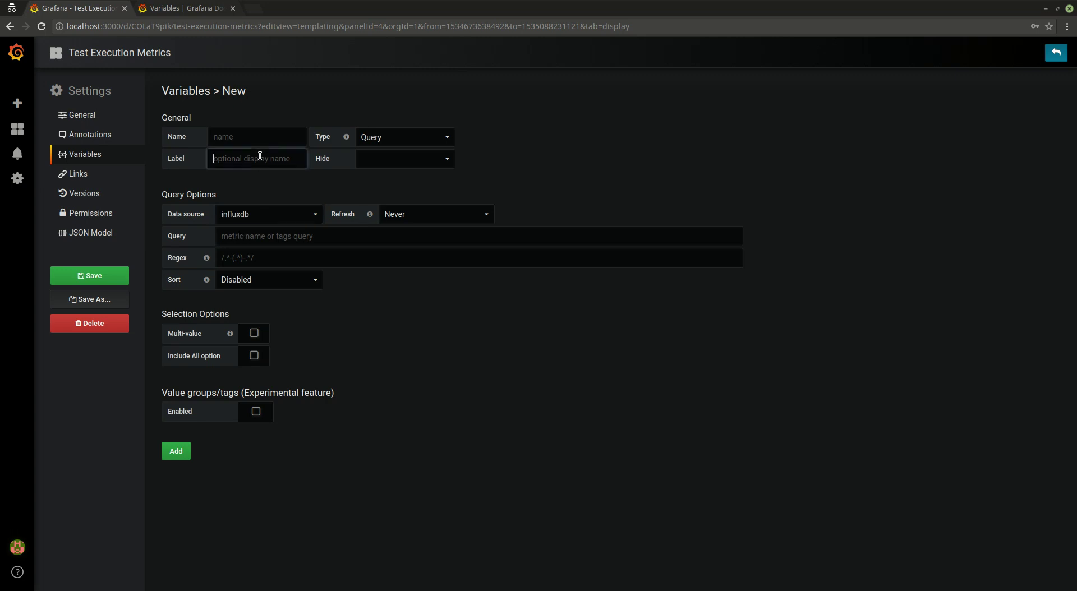
left_click(228, 140)
type("method")
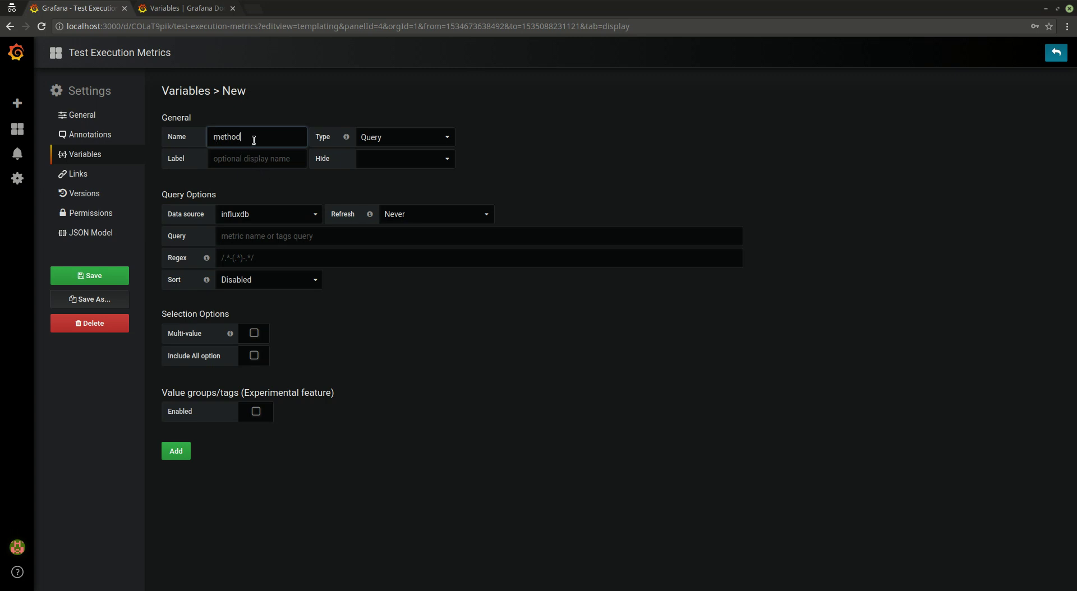
double_click(236, 140)
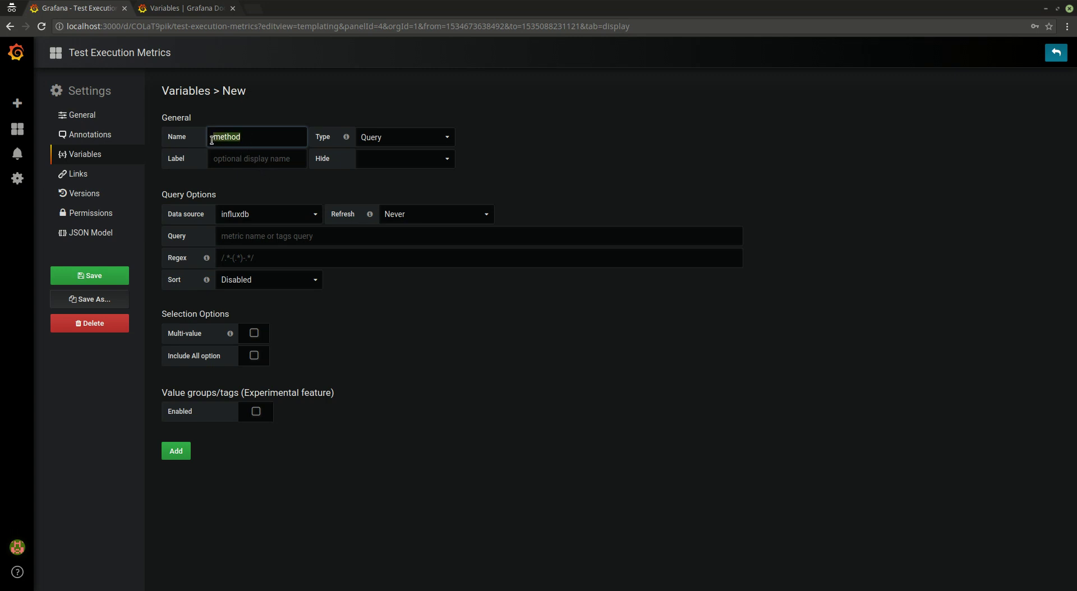
left_click(241, 160)
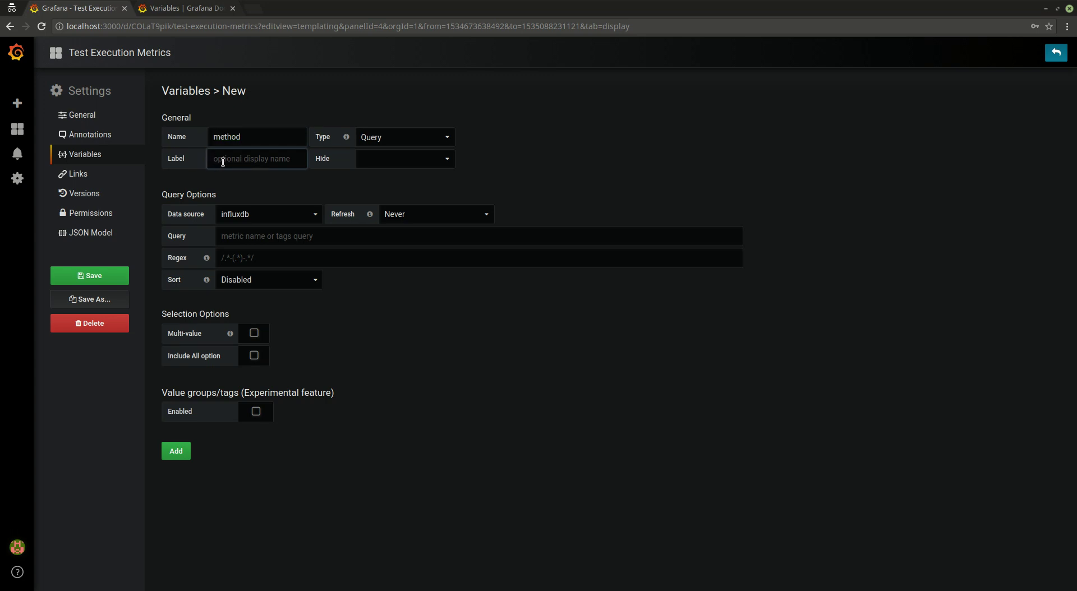
double_click(253, 140)
left_click(240, 164)
type("Method")
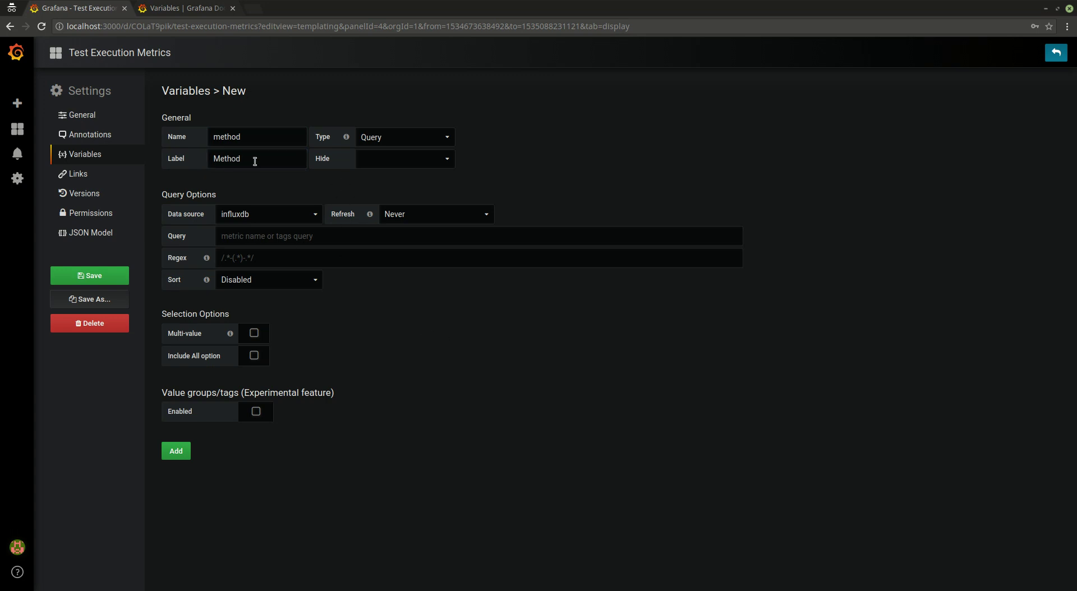
double_click(255, 162)
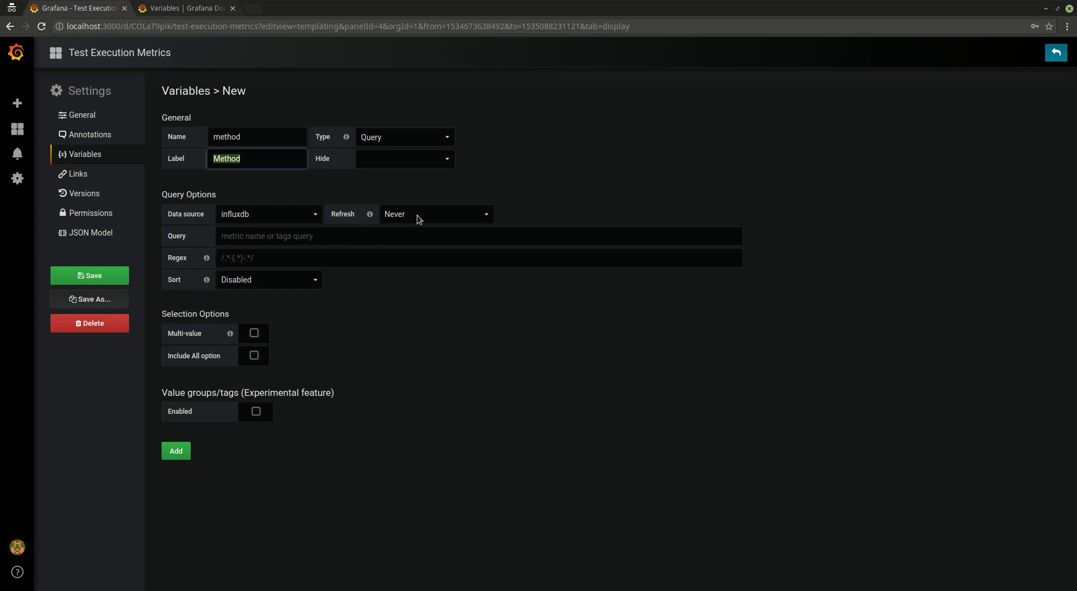
Set Refresh to On Dashboard Load and enter SHOW TAG VALUES FROM "testmethod" WITH KEY = "name"
left_click(418, 218)
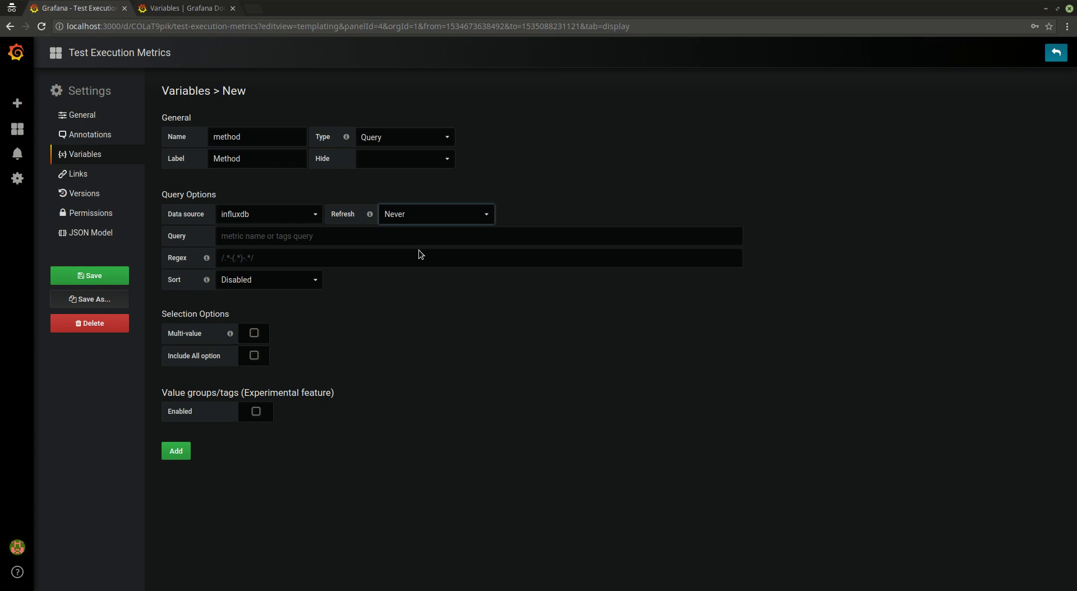
key("Down")
left_click(261, 235)
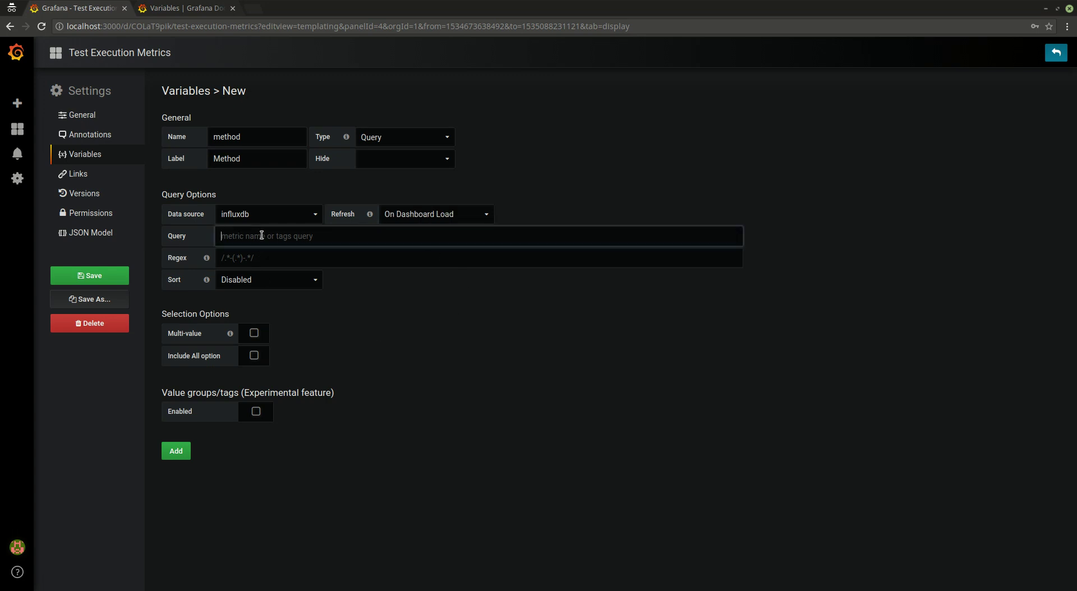
left_click(248, 140)
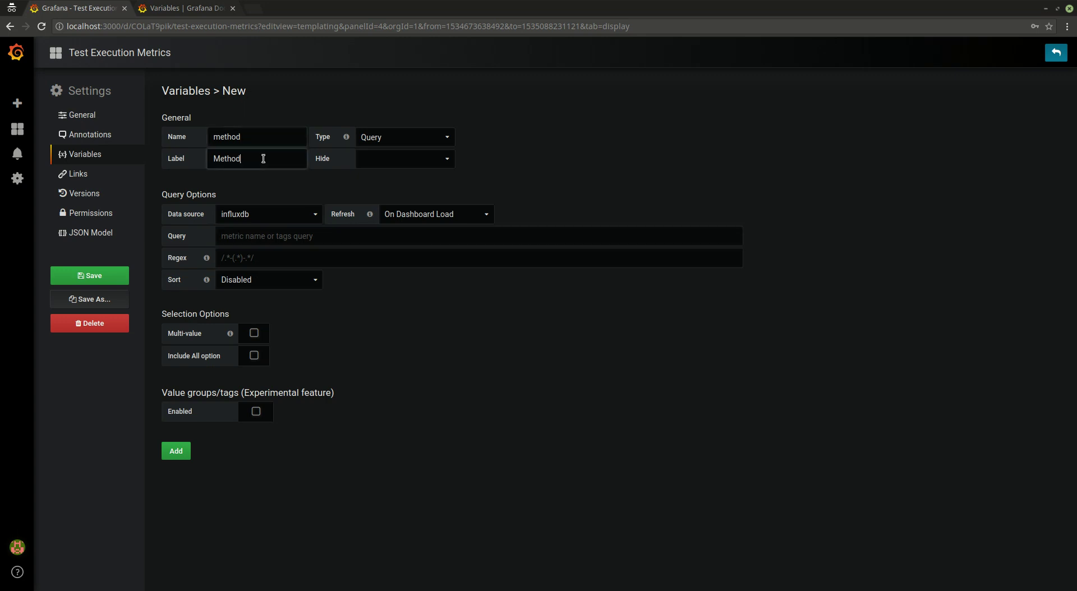
double_click(264, 161)
left_click(307, 235)
type("S")
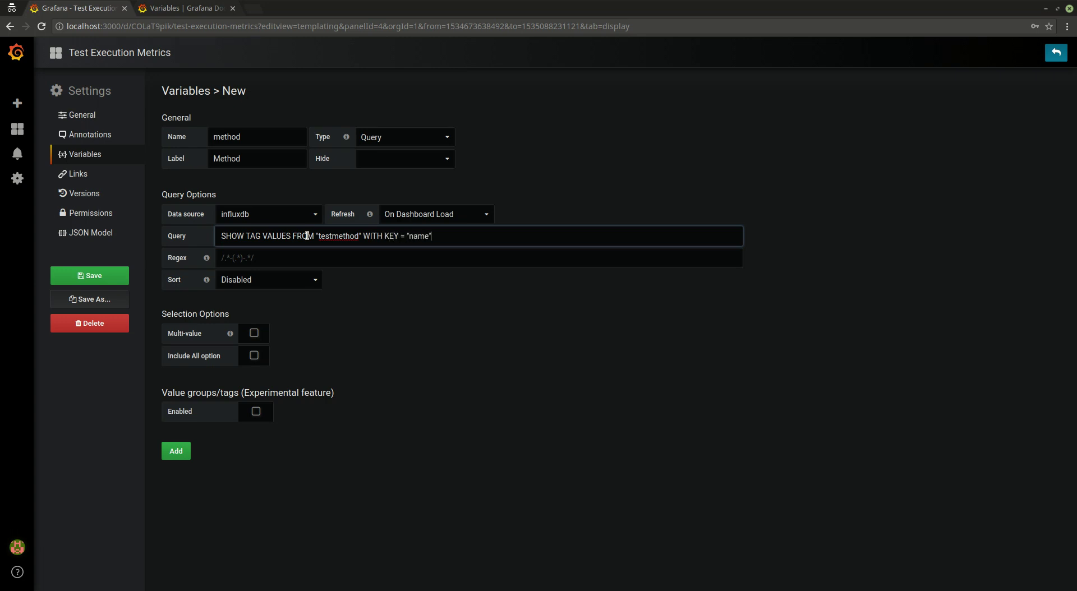
Preview the query's values and set Sort to Alphabetical (asc)
left_click(557, 321)
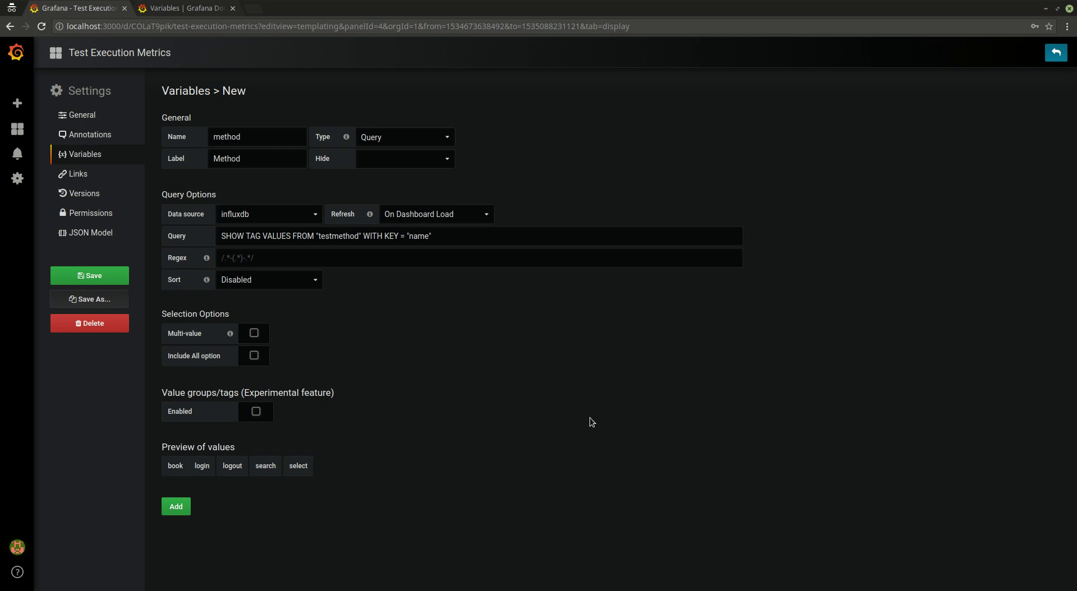
left_click(276, 286)
left_click(271, 310)
left_click(581, 385)
Enable Multi-value and Include All option, then add the variable
left_click(254, 334)
left_click(254, 356)
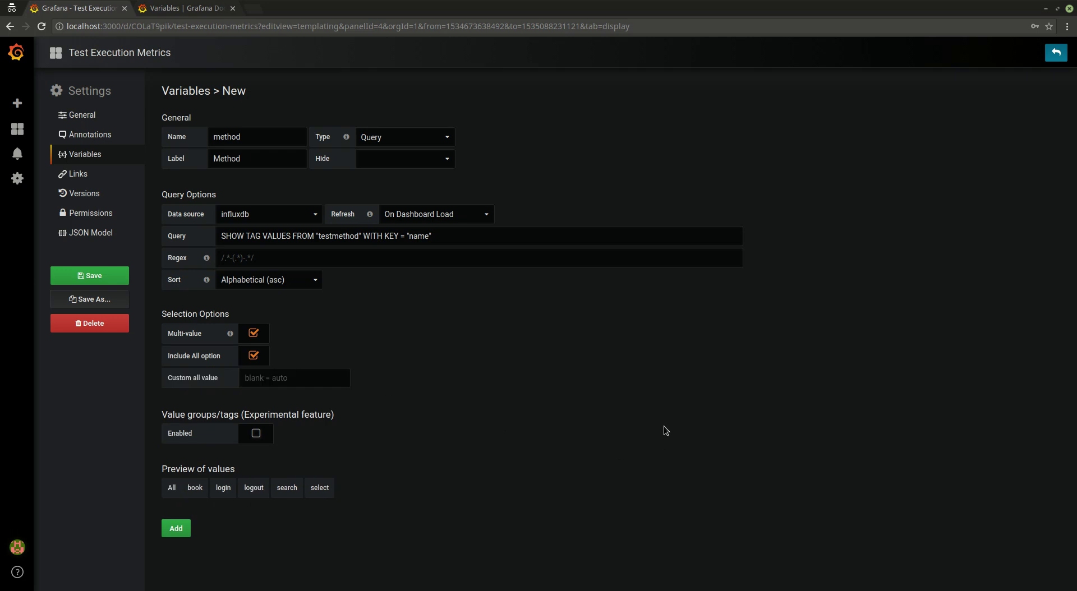
left_click(178, 531)
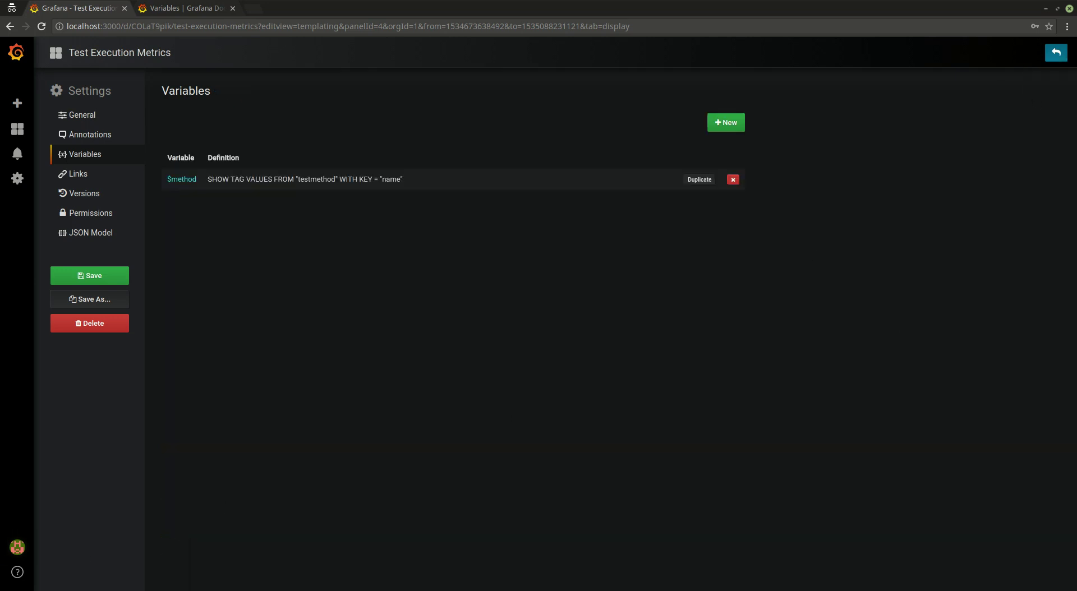
Back on the dashboard, check the new Method dropdown, leave it on book, and open the Test Methods Duration panel's options
left_click(1056, 52)
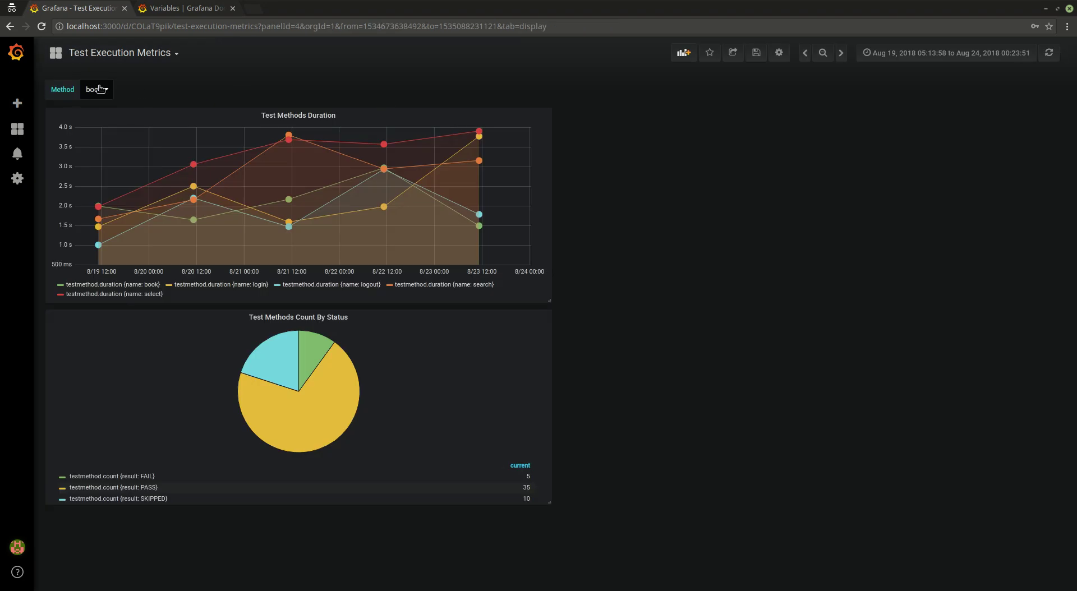
mouse_move(16, 104)
left_click(103, 89)
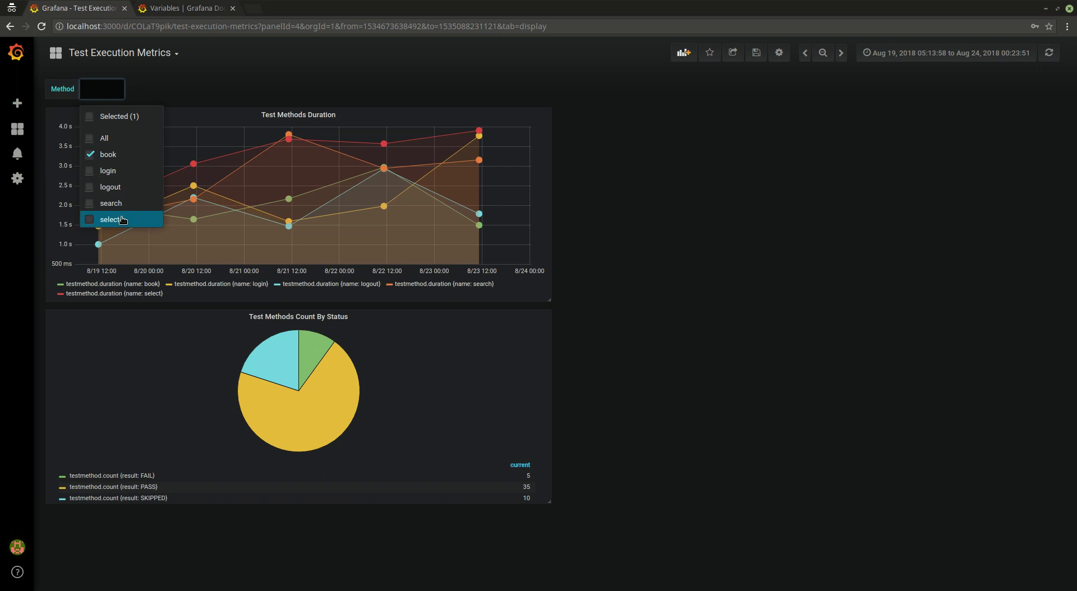
left_click(361, 79)
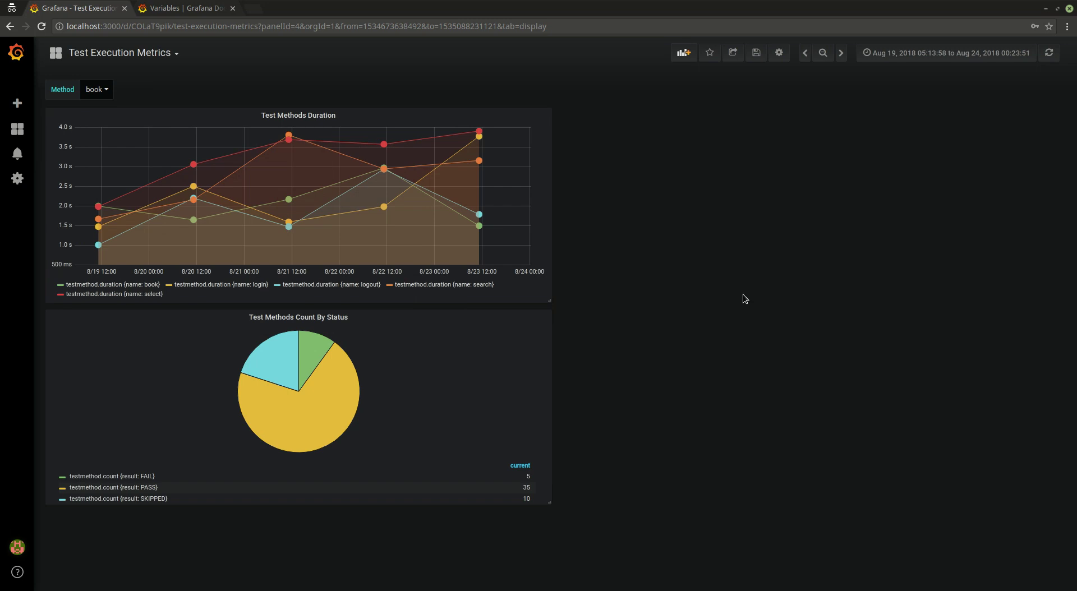
left_click(303, 118)
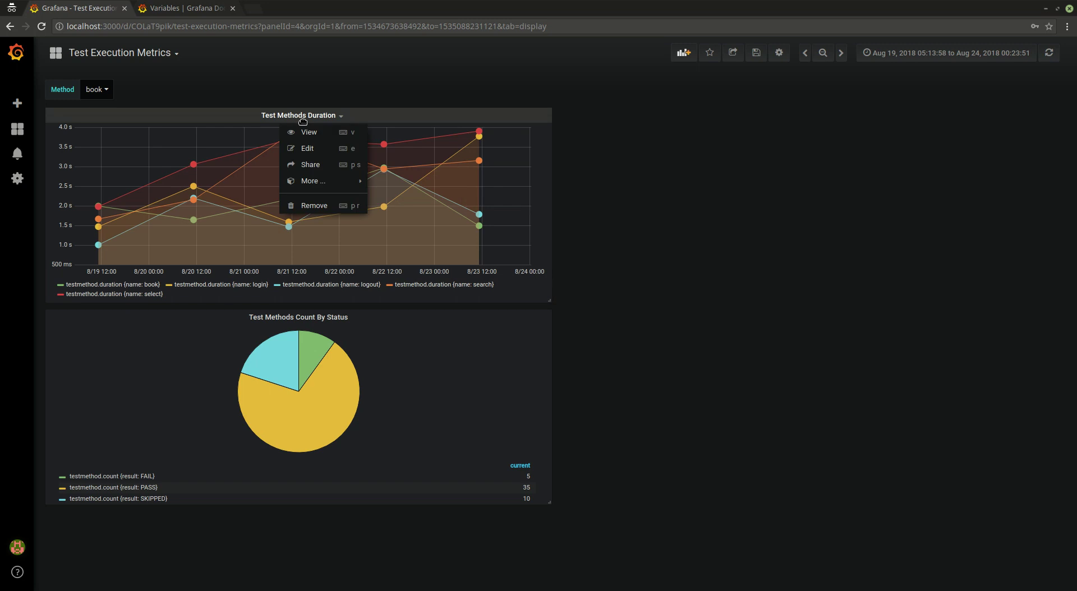
Add the WHERE condition name =~ /^$method$/ to the Test Methods Duration query, then go back to the dashboard
left_click(309, 149)
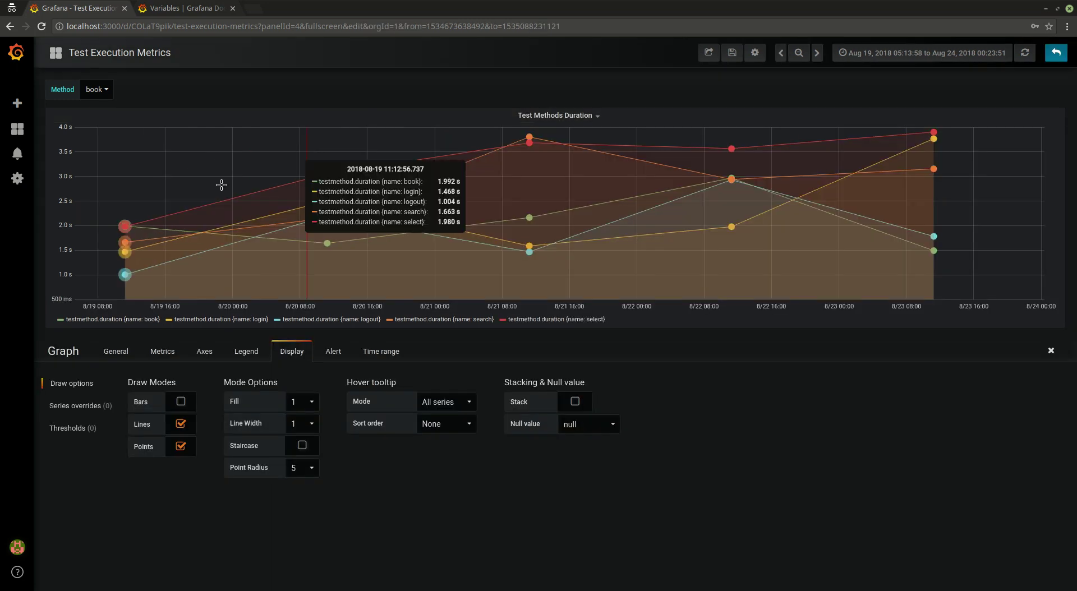
left_click(164, 355)
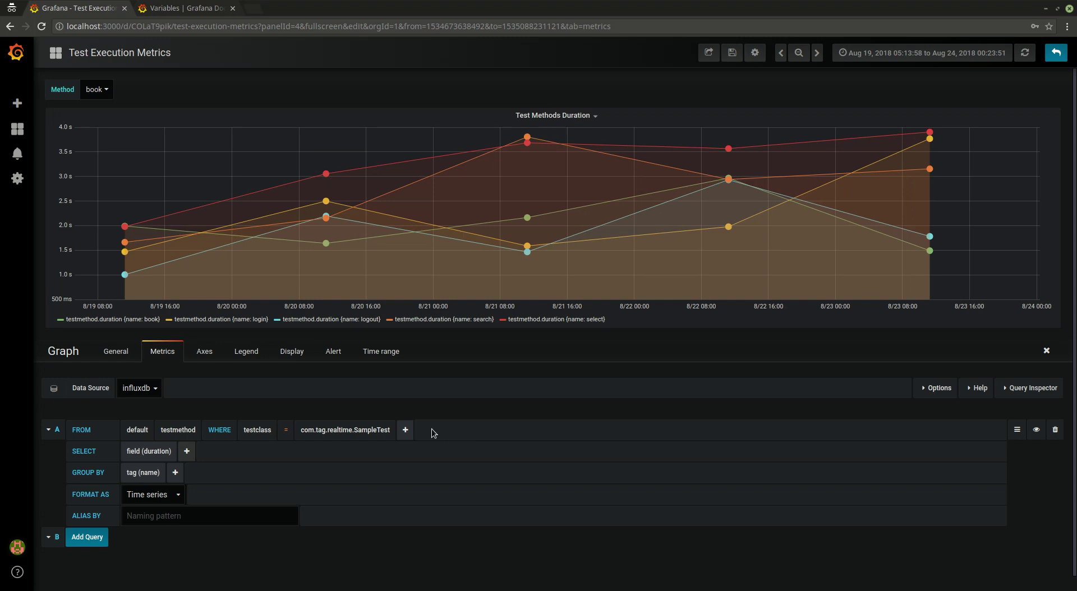
left_click(409, 430)
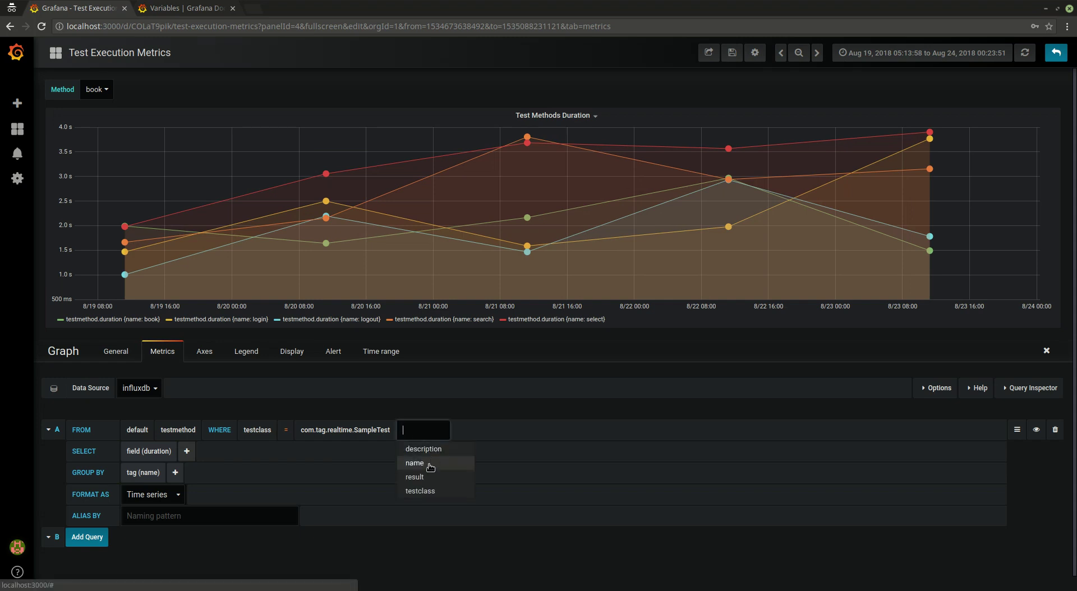
left_click(431, 464)
left_click(508, 431)
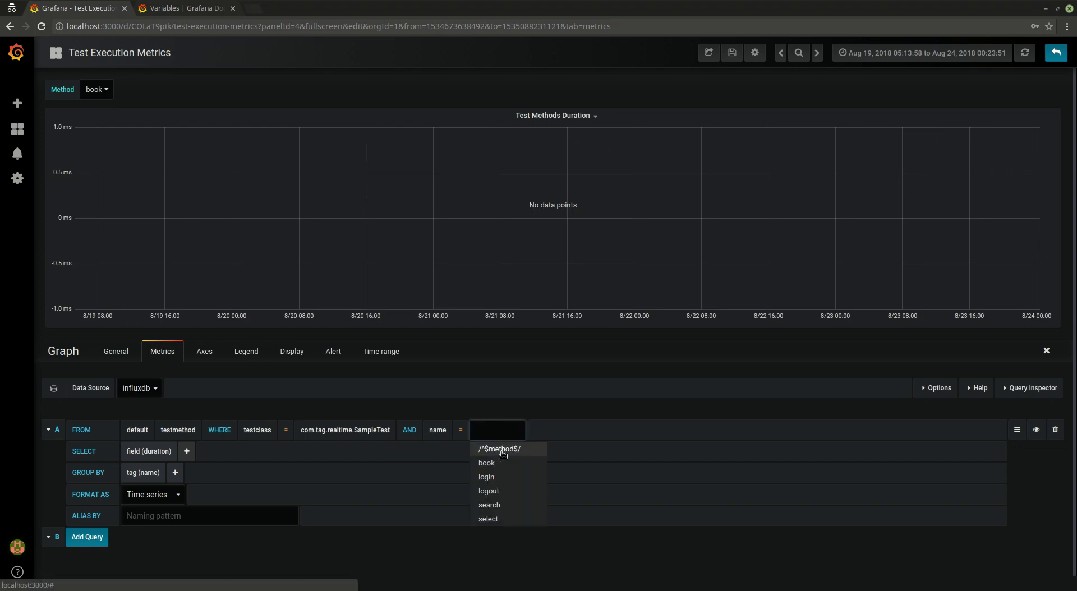
left_click(499, 450)
left_click(1057, 54)
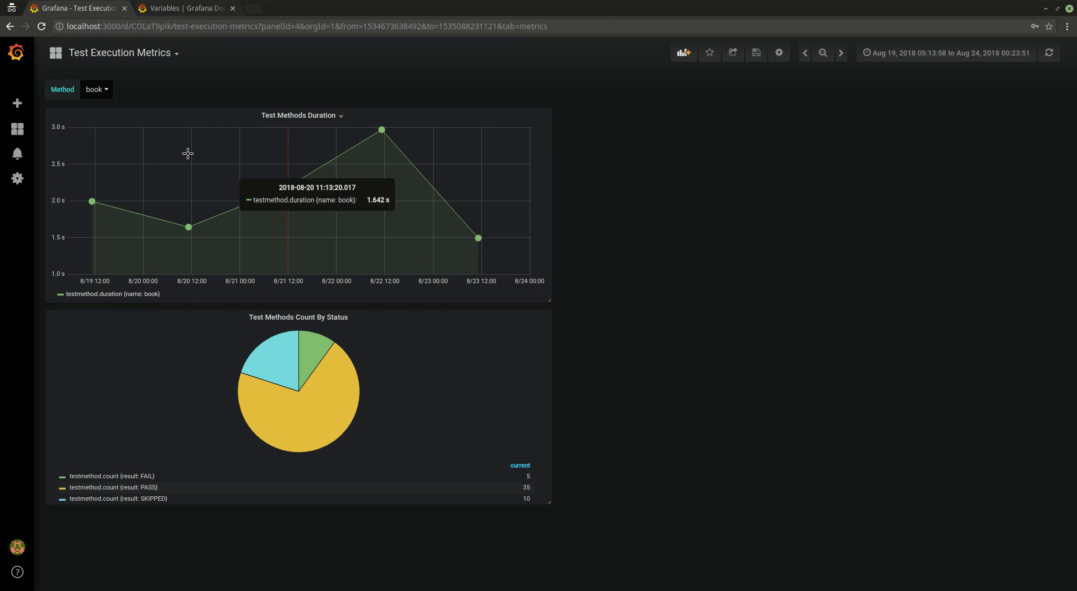
Change the Method selection from book to login and logout
left_click(94, 89)
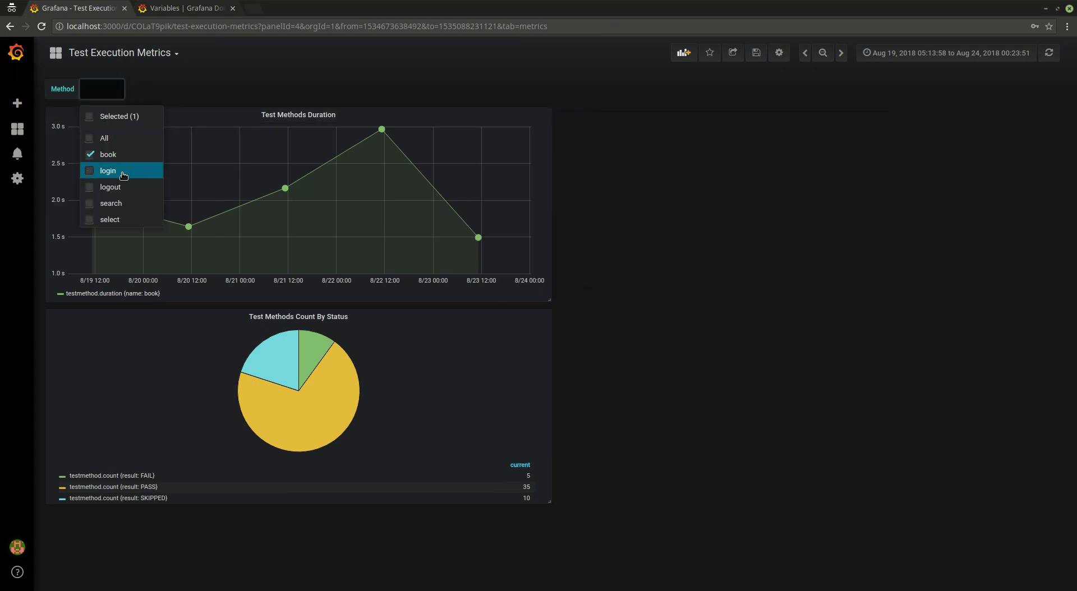
left_click(113, 155)
left_click(110, 175)
left_click(114, 190)
left_click(600, 275)
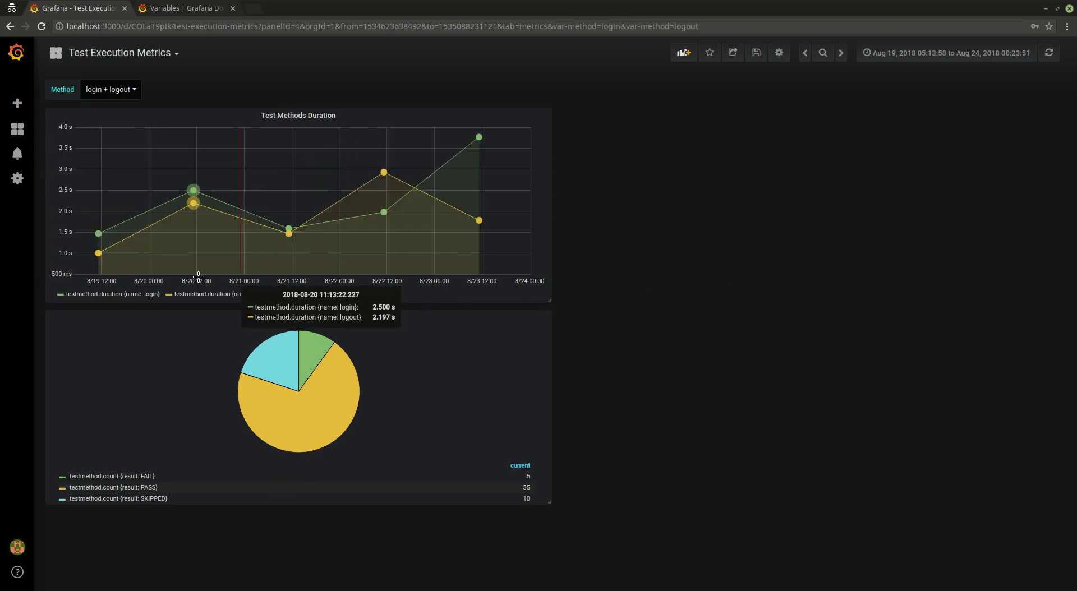